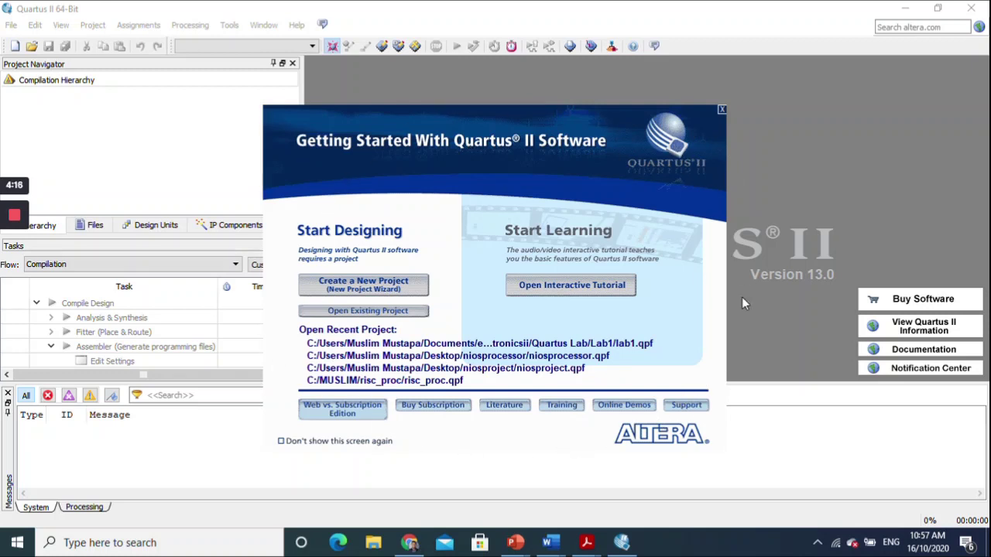
Step: Dismiss the Getting Started window, start the New Project Wizard and continue past its introduction
{"action": "left_click", "coordinate": [434, 380]}
{"action": "left_click", "coordinate": [722, 109]}
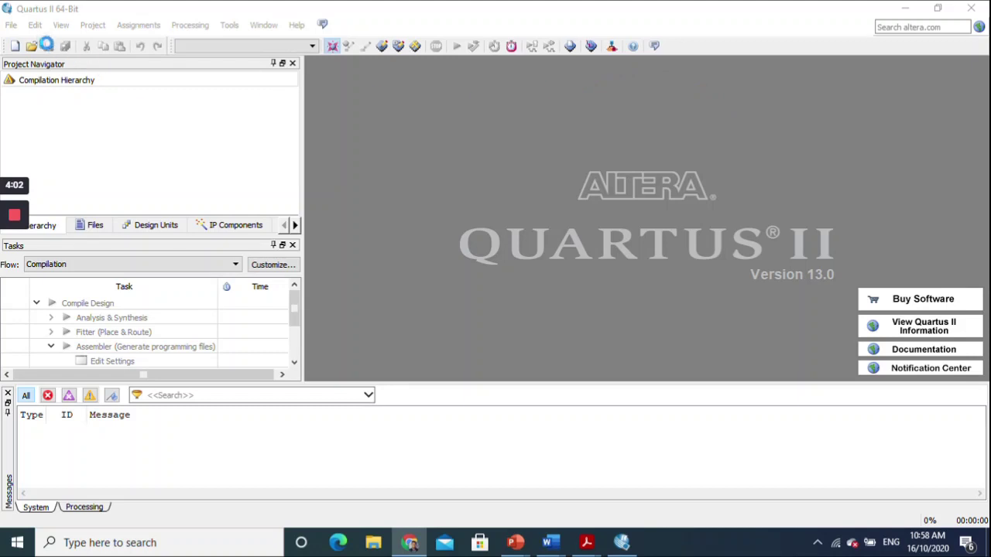
{"action": "left_click", "coordinate": [12, 26]}
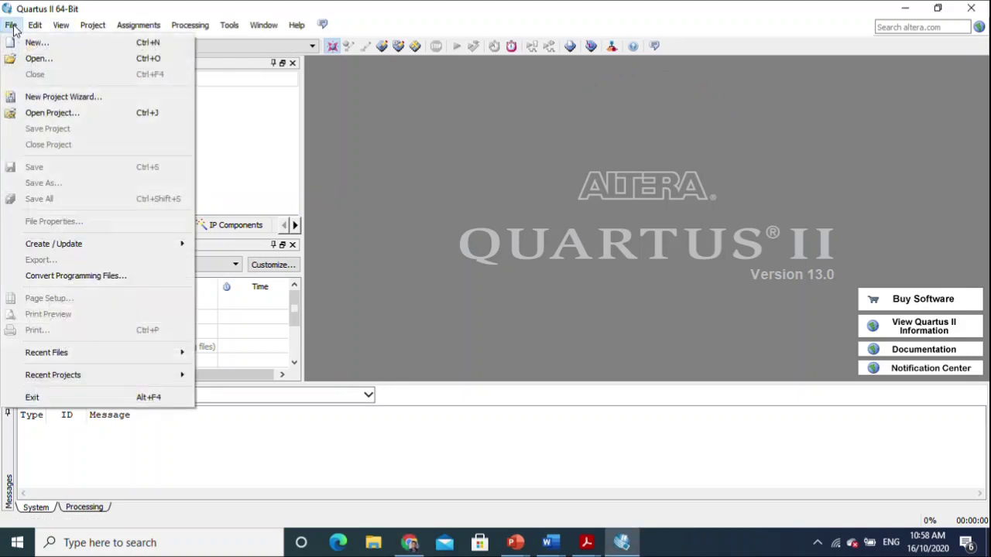
{"action": "left_click", "coordinate": [42, 97]}
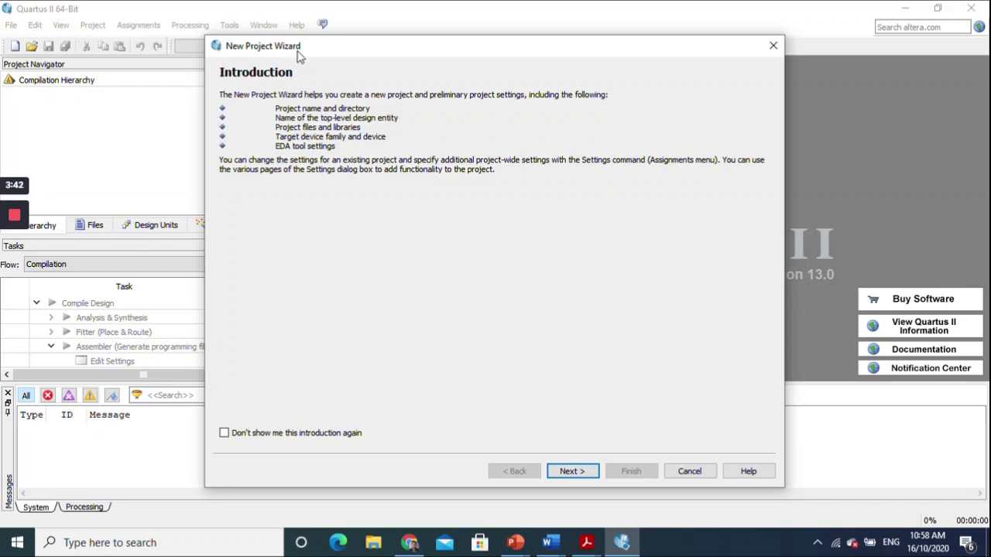
{"action": "left_click", "coordinate": [581, 475]}
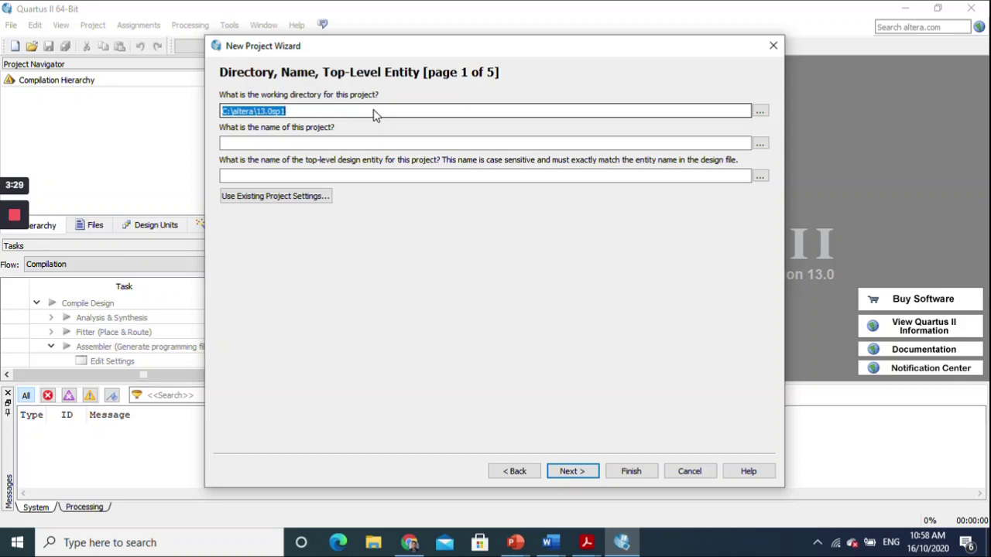
Step: Browse for the project's working directory and open the Quartus Lab folder inside ekt221digitalelectronicsii
{"action": "left_click", "coordinate": [762, 112]}
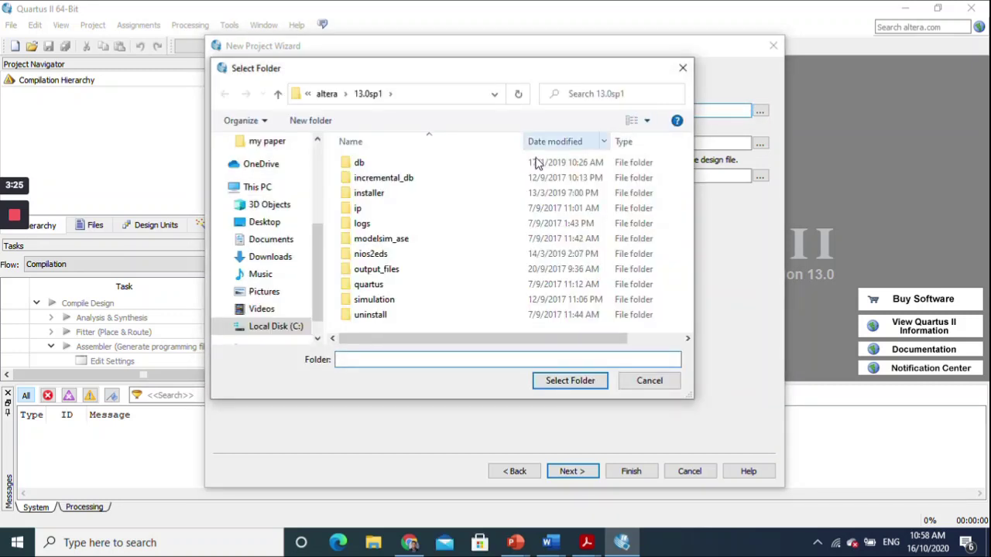
{"action": "left_click_drag", "start_coordinate": [318, 259], "coordinate": [319, 177]}
{"action": "left_click", "coordinate": [257, 258]}
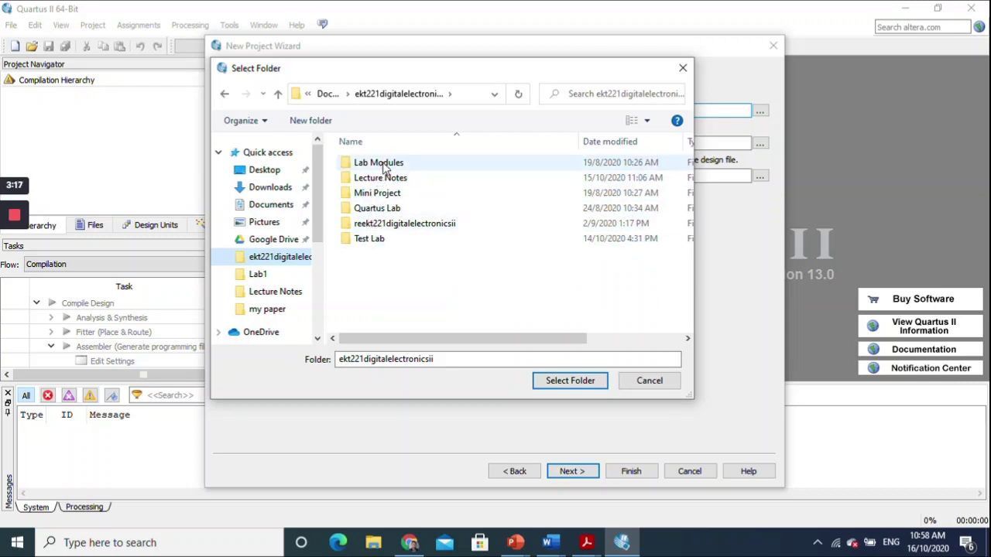
{"action": "left_click", "coordinate": [382, 215]}
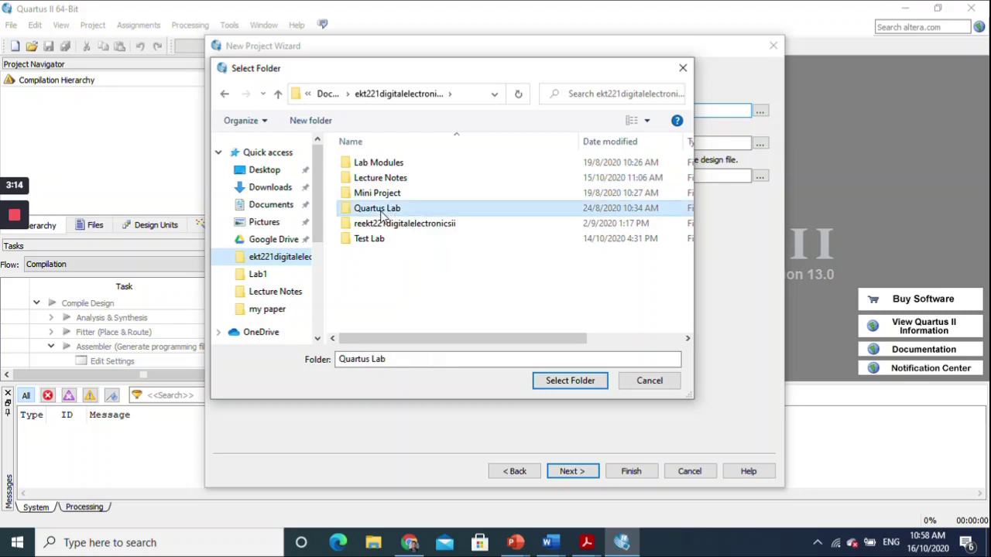
{"action": "double_click", "coordinate": [382, 215]}
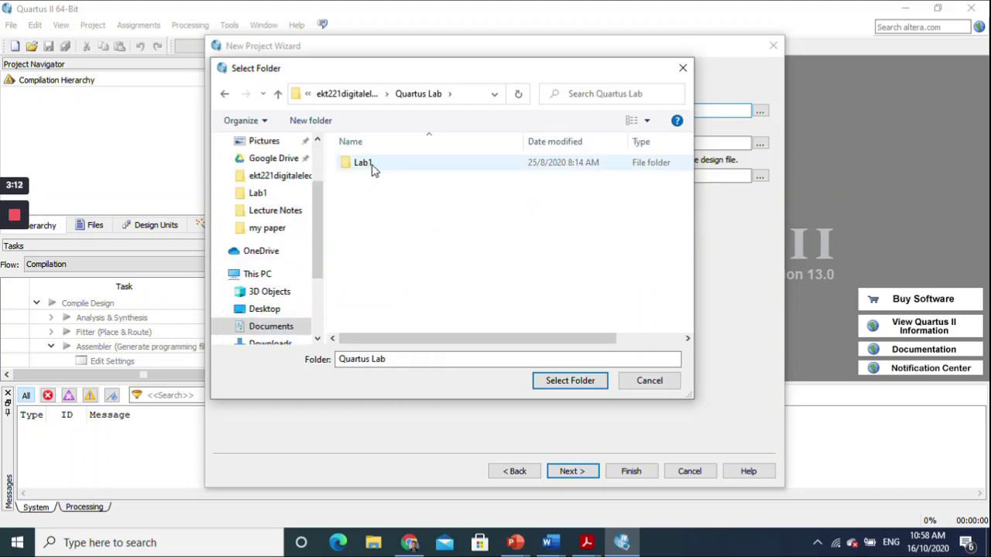
Step: Create a new folder named lab1a inside Quartus Lab and select it as the project's working directory
{"action": "right_click", "coordinate": [403, 230]}
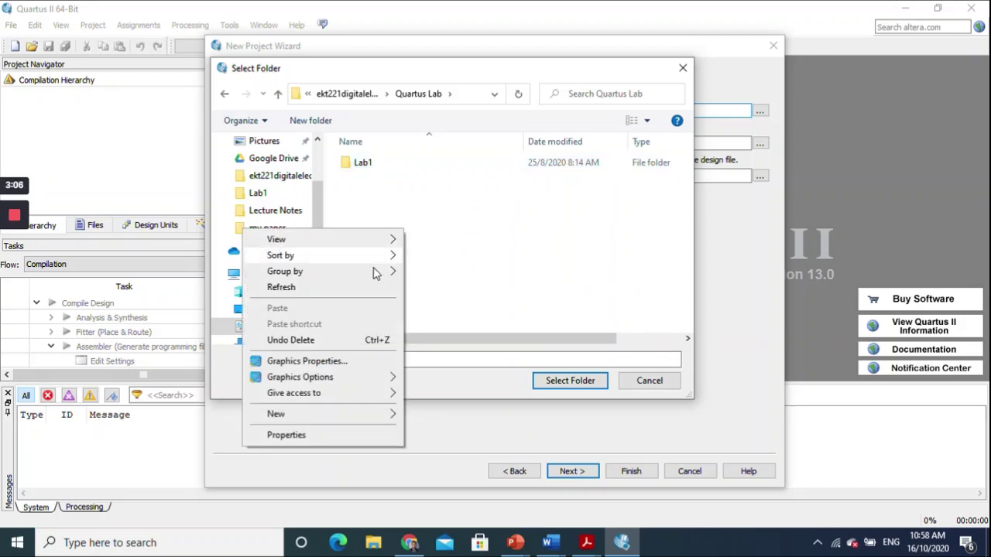
{"action": "mouse_move", "coordinate": [347, 418]}
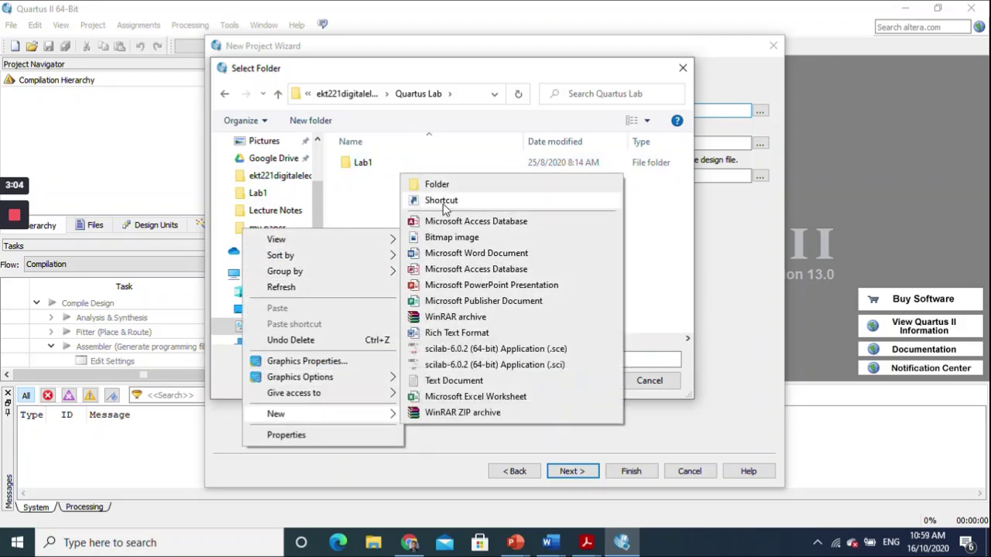
{"action": "left_click", "coordinate": [438, 184]}
{"action": "type", "text": "la"}
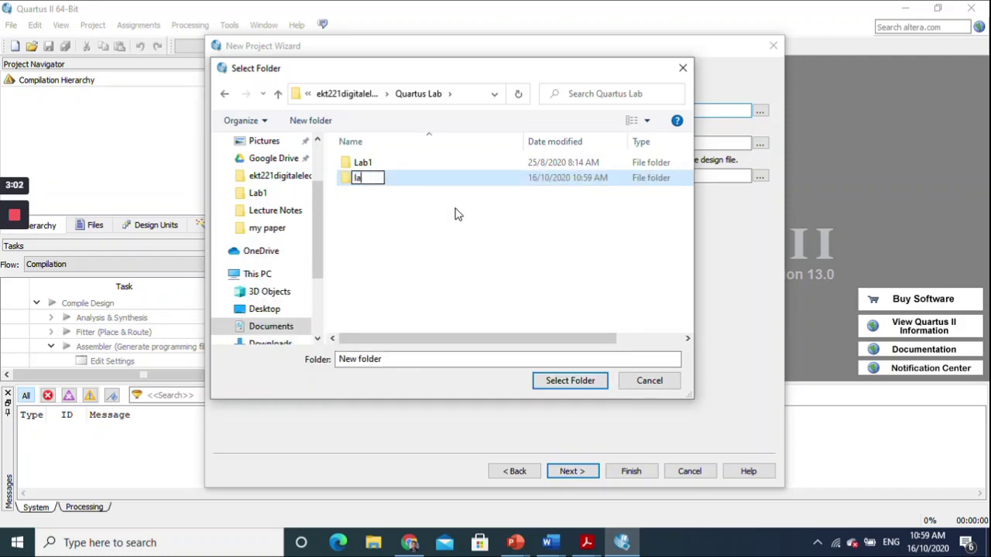
{"action": "type", "text": "b1a"}
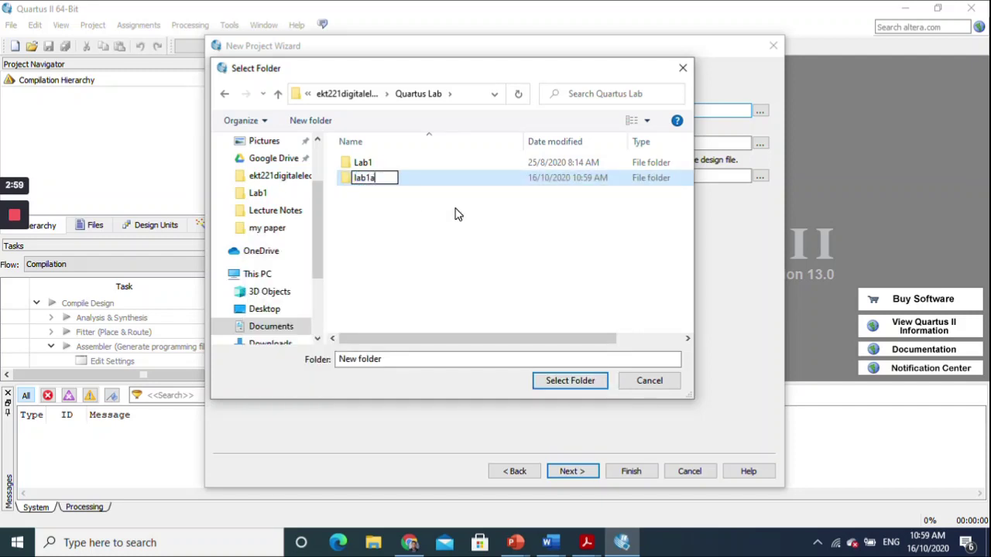
{"action": "left_click", "coordinate": [564, 388]}
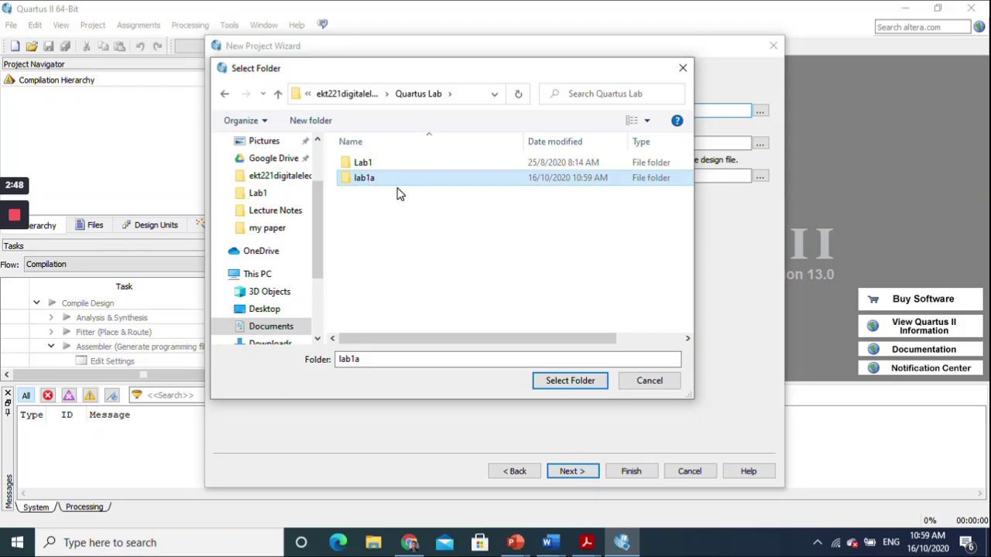
{"action": "left_click", "coordinate": [566, 381]}
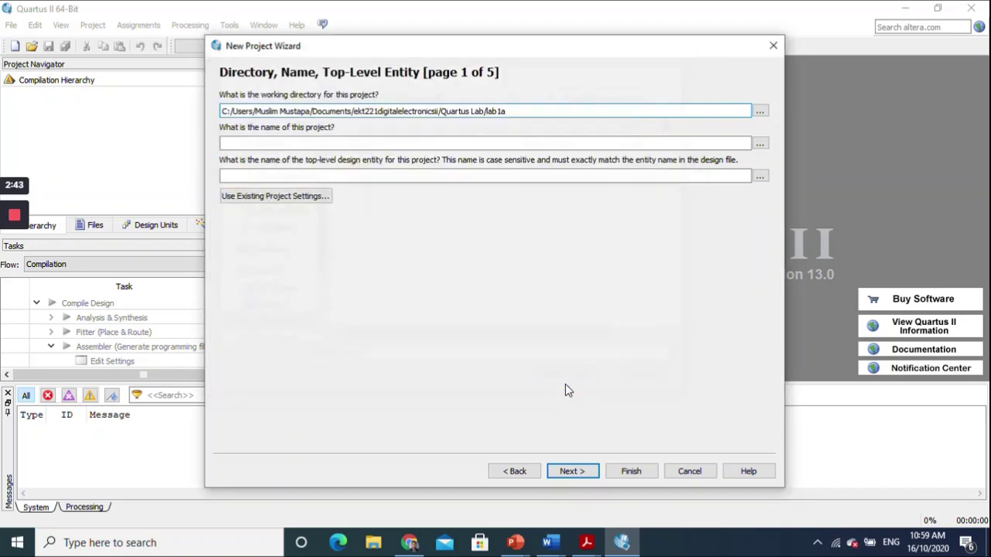
Step: Name the project lab1 and continue to the device settings without adding any design files
{"action": "left_click", "coordinate": [281, 146]}
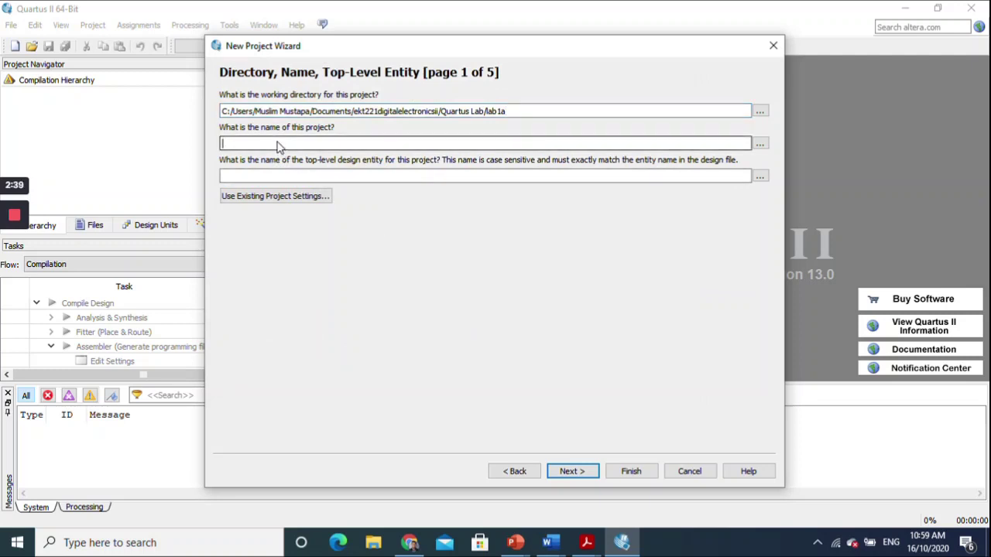
{"action": "type", "text": "lab1"}
{"action": "left_click", "coordinate": [574, 474]}
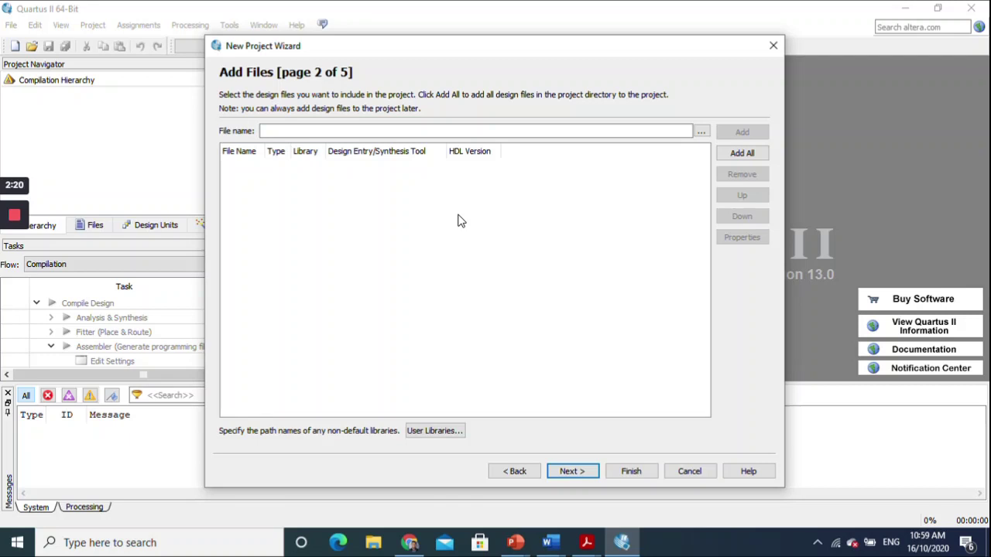
{"action": "left_click", "coordinate": [581, 473]}
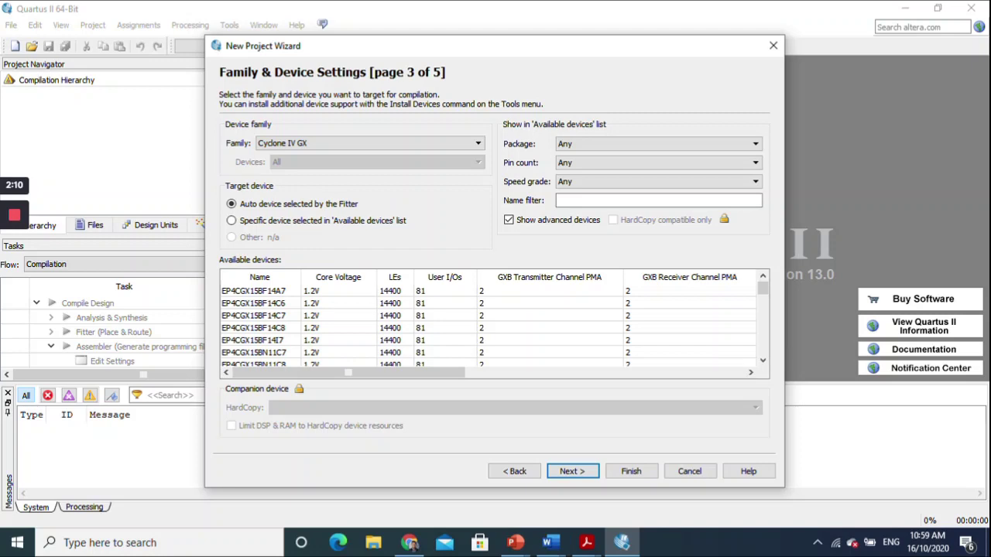
Step: Switch to Chrome and examine the DE2 board layout figure in the user manual for the FPGA family, then return to Quartus II
{"action": "left_click", "coordinate": [409, 543]}
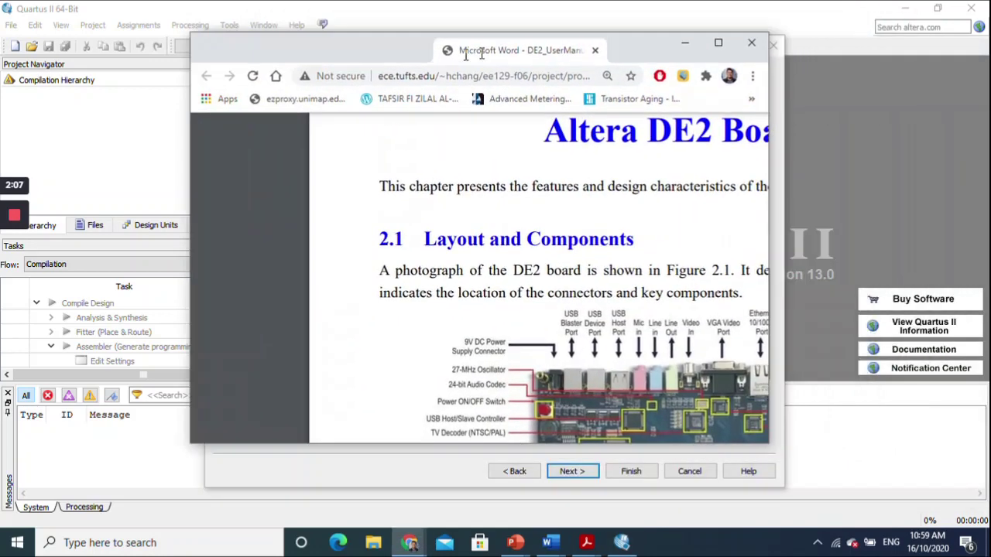
{"action": "double_click", "coordinate": [480, 53]}
{"action": "scroll", "coordinate": [795, 225], "scroll_direction": "down", "scroll_amount": 1}
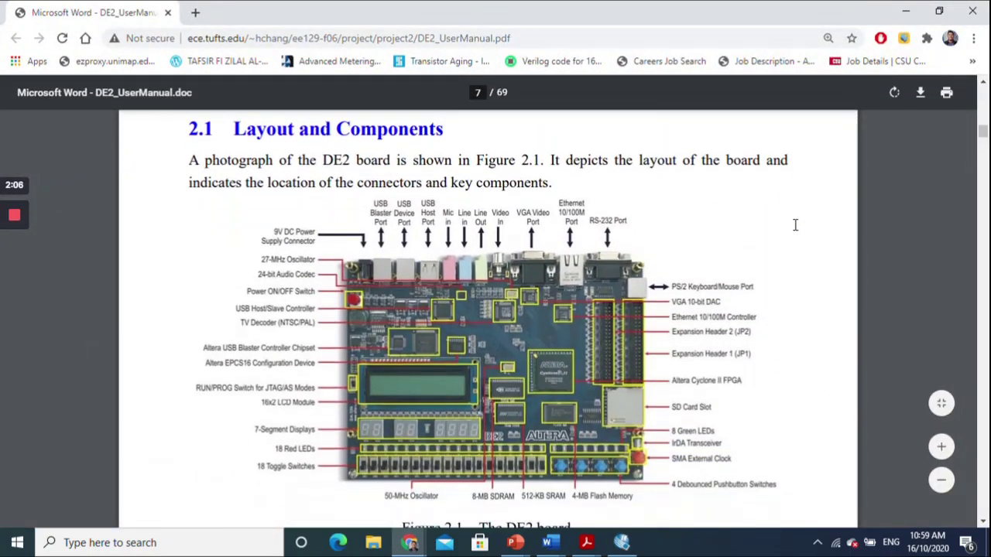
{"action": "scroll", "coordinate": [785, 227], "scroll_direction": "up", "scroll_amount": 4}
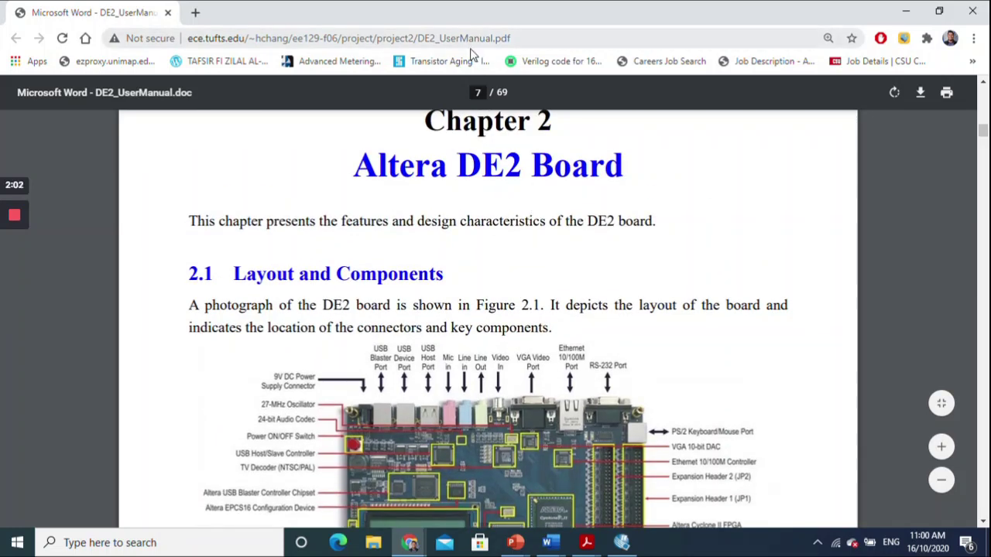
{"action": "scroll", "coordinate": [586, 281], "scroll_direction": "down", "scroll_amount": 2}
{"action": "scroll", "coordinate": [586, 281], "scroll_direction": "down", "scroll_amount": 4}
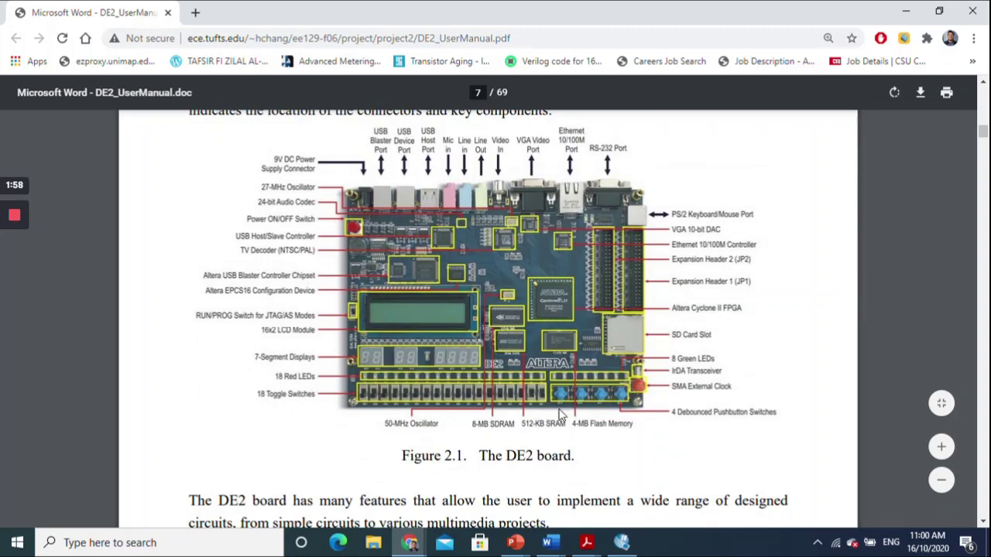
{"action": "scroll", "coordinate": [554, 306], "scroll_direction": "up", "scroll_amount": 1, "text": "ctrl"}
{"action": "scroll", "coordinate": [552, 301], "scroll_direction": "up", "scroll_amount": 2, "text": "ctrl"}
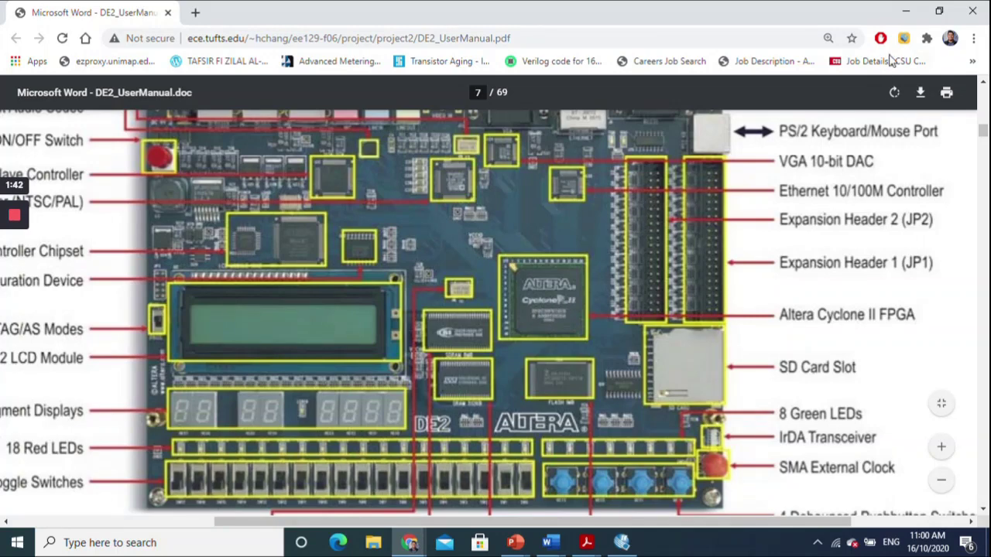
{"action": "left_click", "coordinate": [909, 13]}
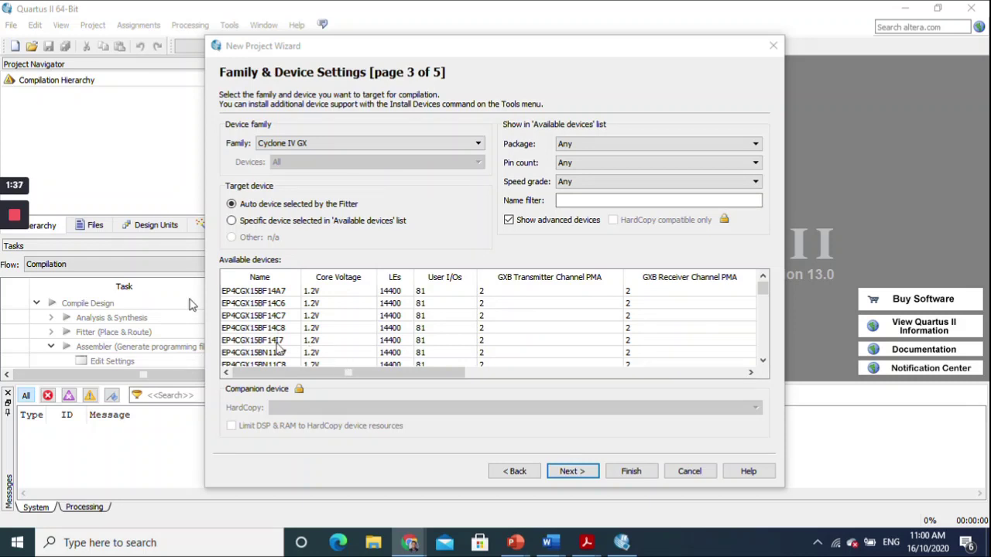
Step: Set the project's device family to Cyclone II
{"action": "mouse_move", "coordinate": [16, 248]}
{"action": "left_click", "coordinate": [476, 144]}
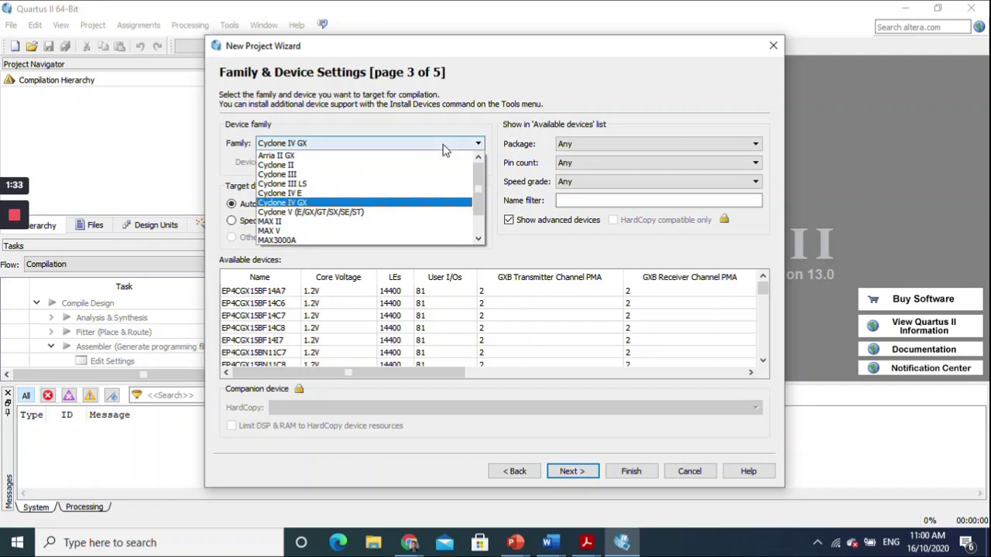
{"action": "left_click", "coordinate": [304, 165]}
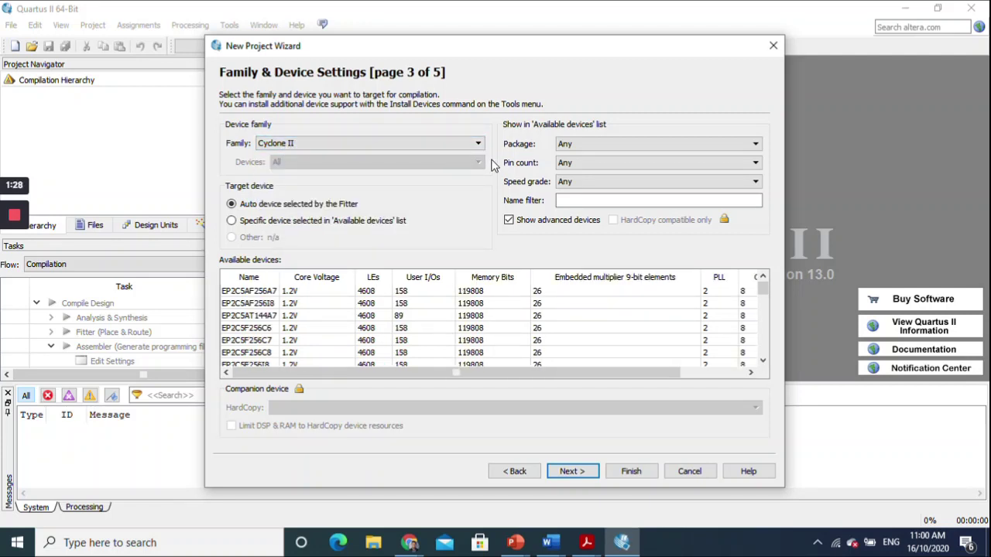
Step: Switch back to the DE2 user manual in Chrome and check the FPGA device in the board's hardware list, then return to Quartus II
{"action": "key", "text": "alt+Tab"}
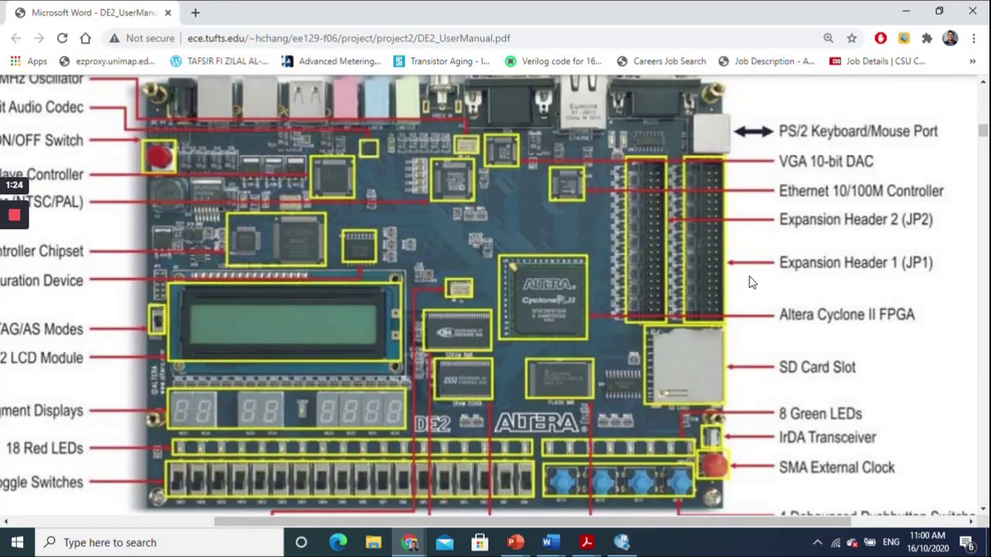
{"action": "scroll", "coordinate": [747, 281], "scroll_direction": "up", "scroll_amount": 5}
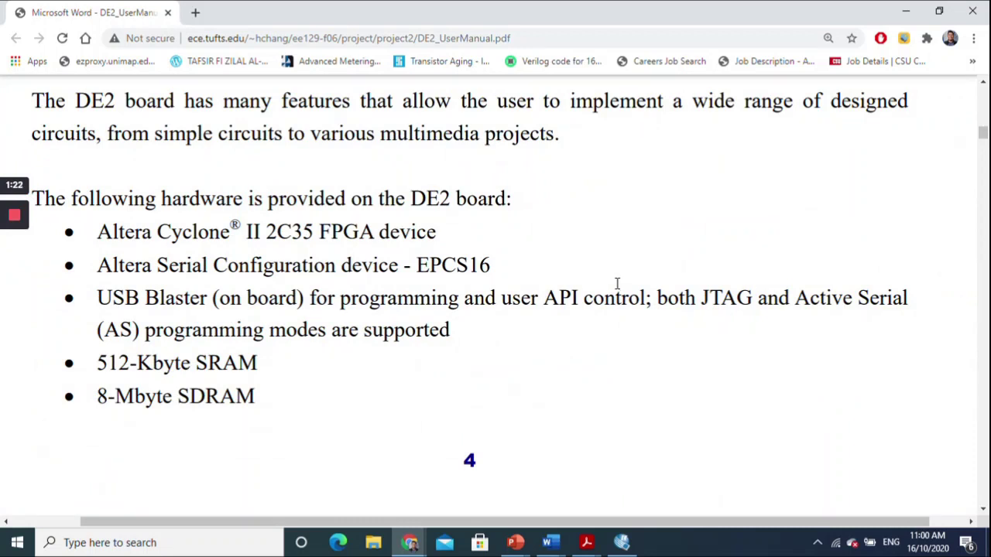
{"action": "scroll", "coordinate": [618, 283], "scroll_direction": "down", "scroll_amount": 2, "text": "ctrl"}
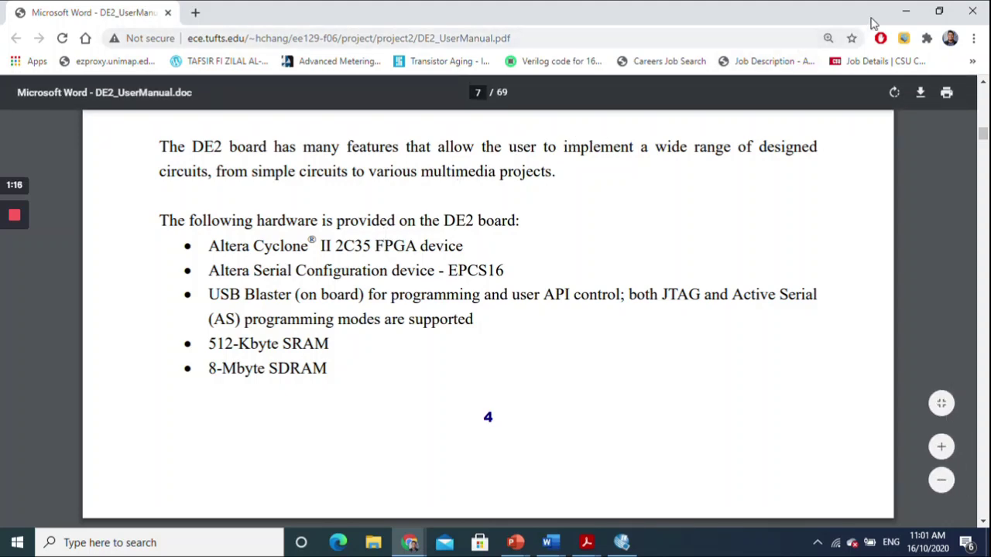
{"action": "left_click", "coordinate": [905, 15]}
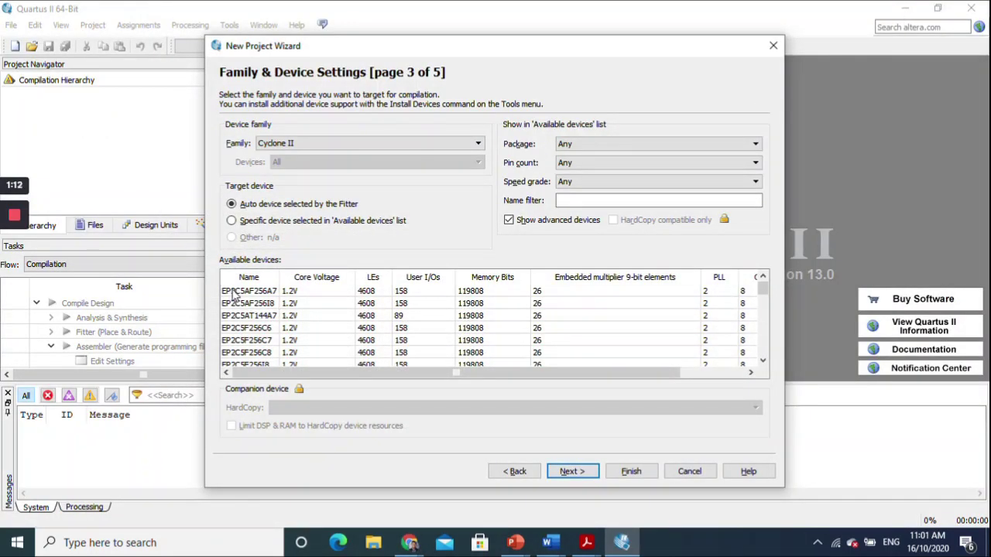
Step: Filter the available devices by the name ep2c35 and select EP2C35F484C6 as the target device
{"action": "scroll", "coordinate": [252, 317], "scroll_direction": "down", "scroll_amount": 2}
{"action": "scroll", "coordinate": [254, 329], "scroll_direction": "down", "scroll_amount": 1}
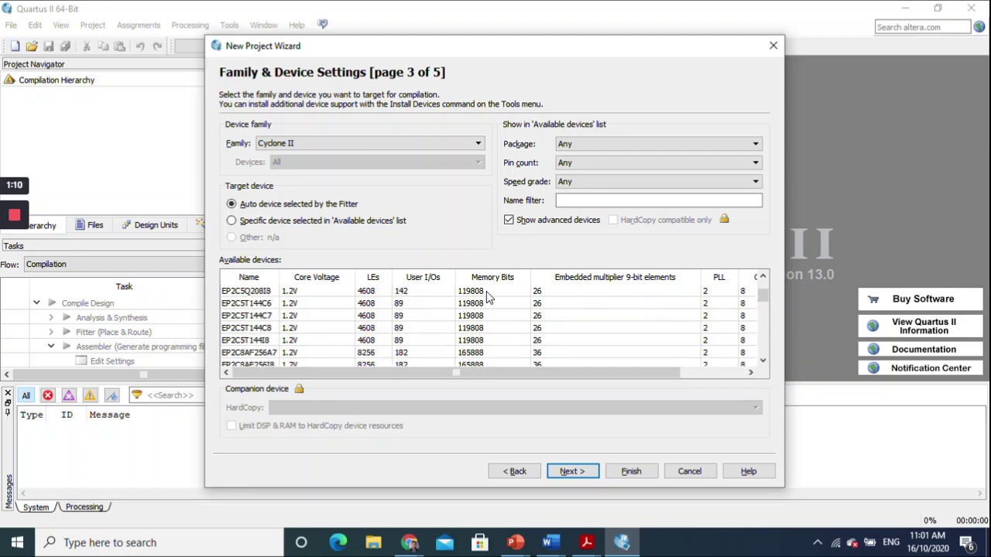
{"action": "left_click", "coordinate": [577, 202]}
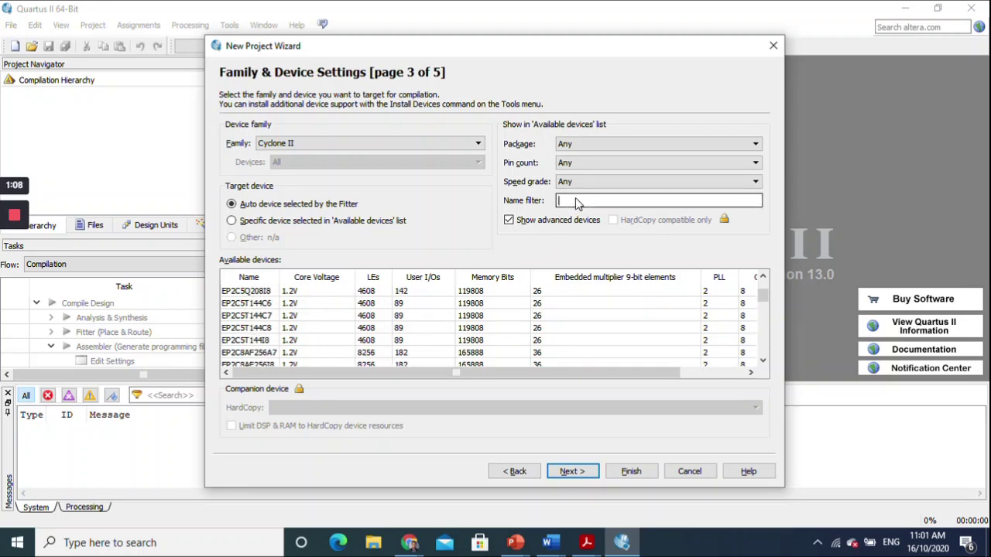
{"action": "type", "text": "ep2"}
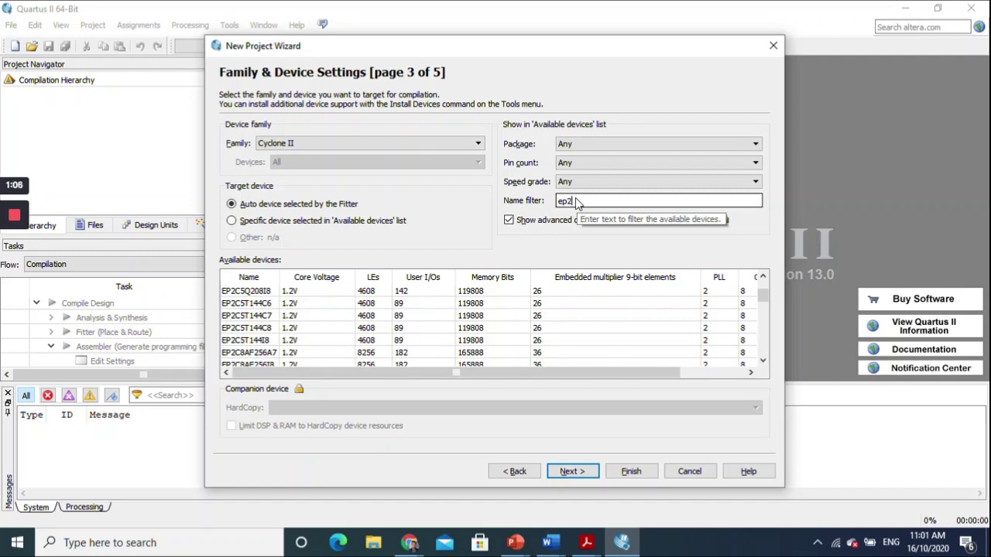
{"action": "type", "text": "c35"}
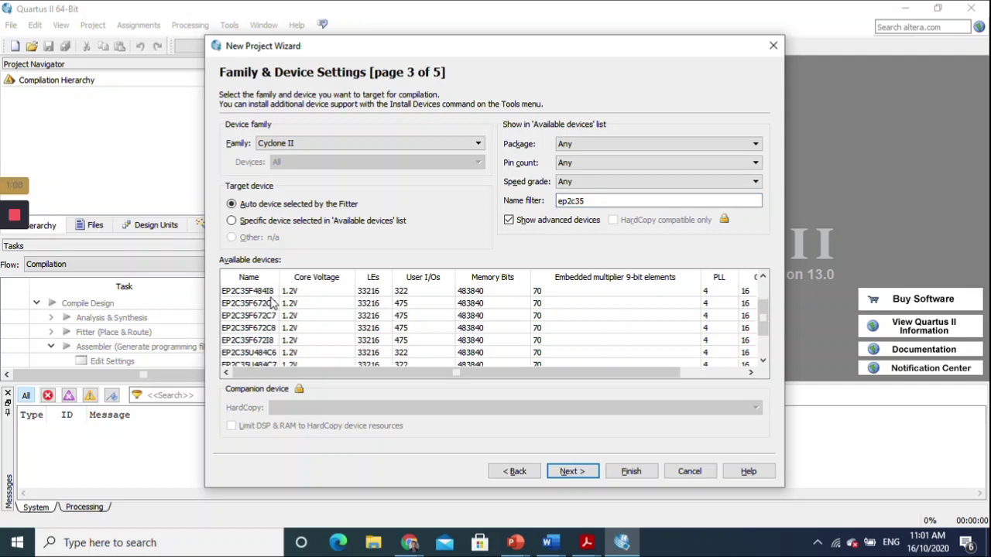
{"action": "scroll", "coordinate": [271, 306], "scroll_direction": "up", "scroll_amount": 2}
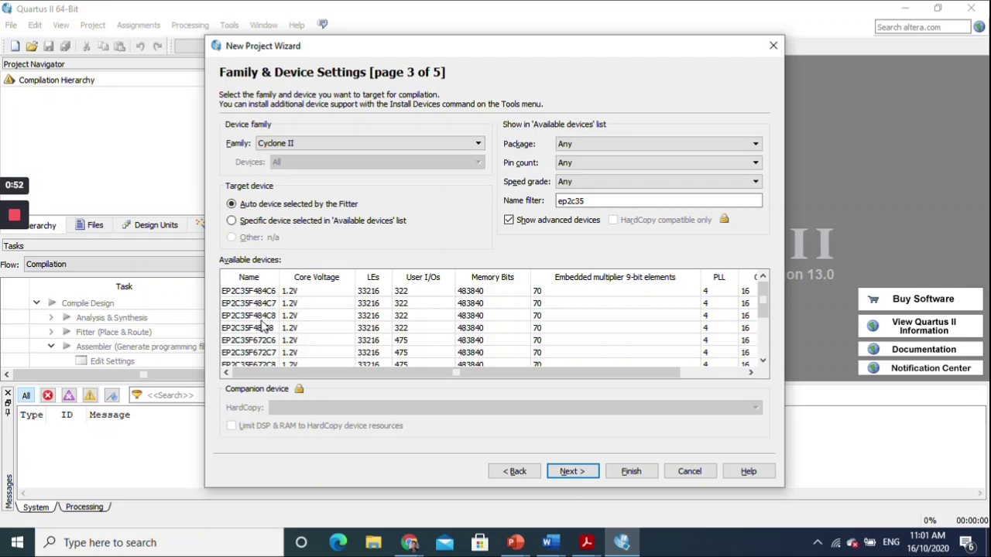
{"action": "left_click", "coordinate": [265, 293]}
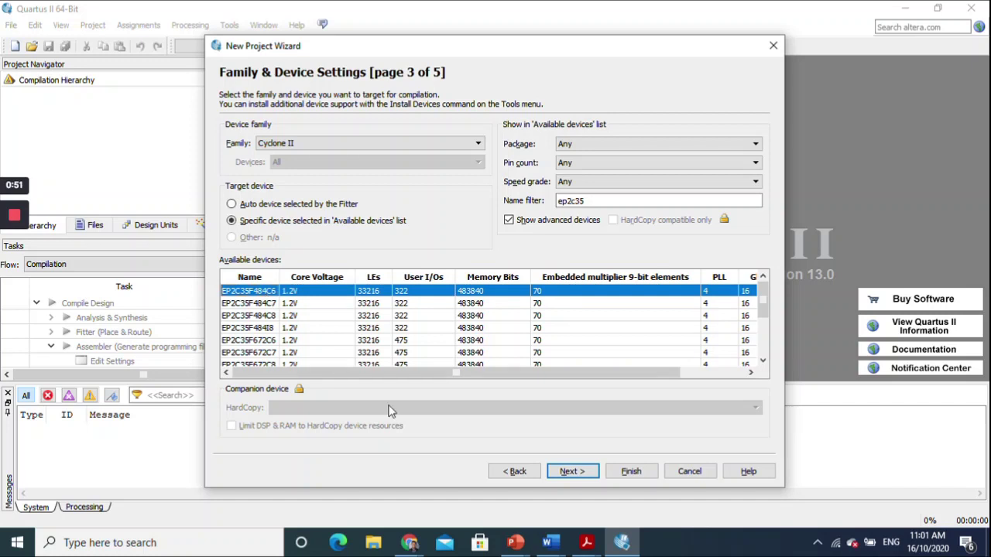
Step: Leave all EDA tools at <None> and finish creating the lab1 project
{"action": "left_click", "coordinate": [570, 473]}
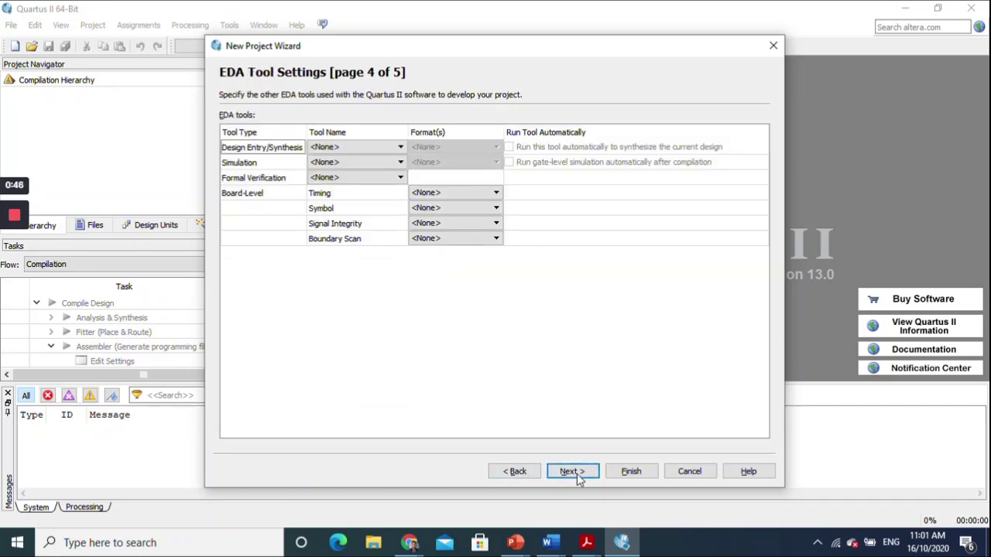
{"action": "left_click", "coordinate": [570, 473]}
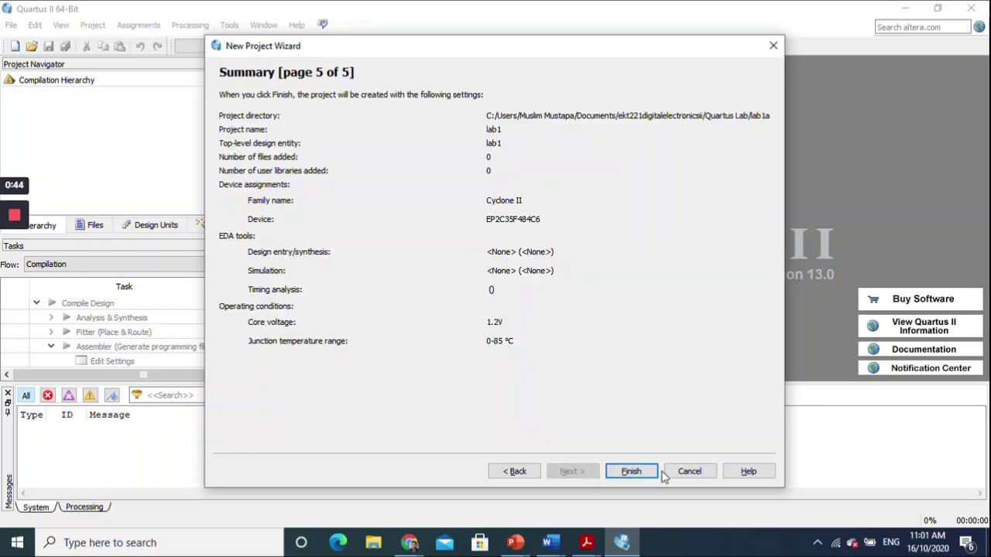
{"action": "left_click", "coordinate": [631, 472]}
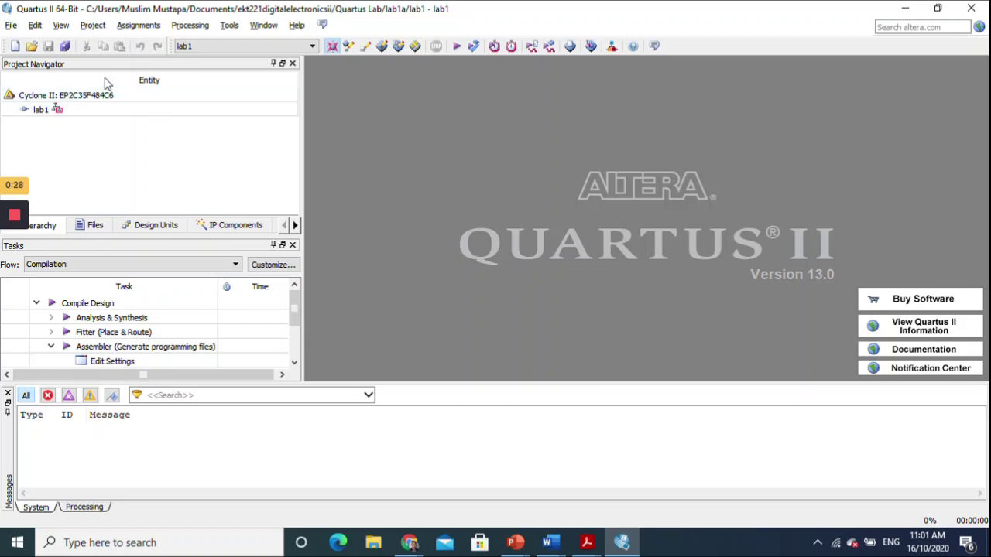
{"action": "left_click", "coordinate": [15, 48]}
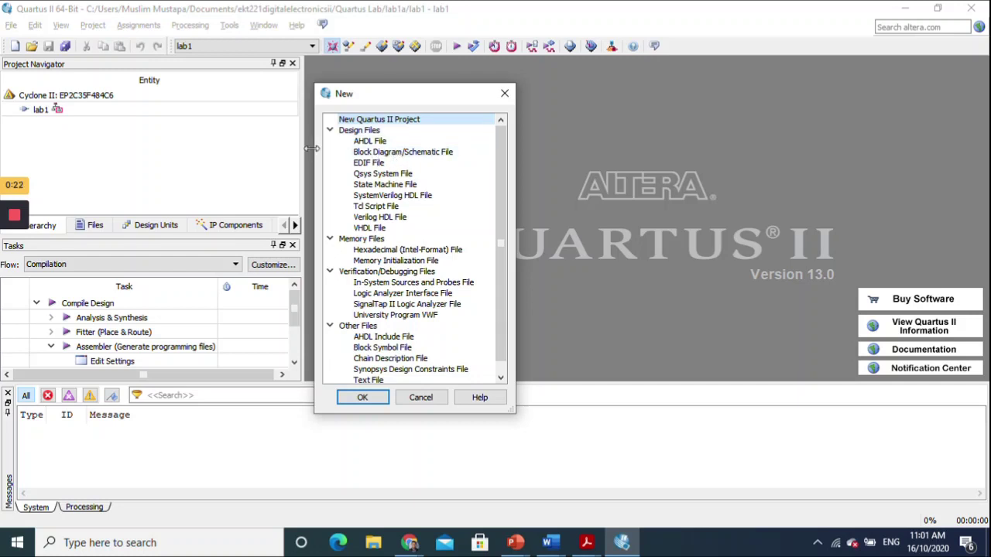
{"action": "left_click", "coordinate": [504, 93]}
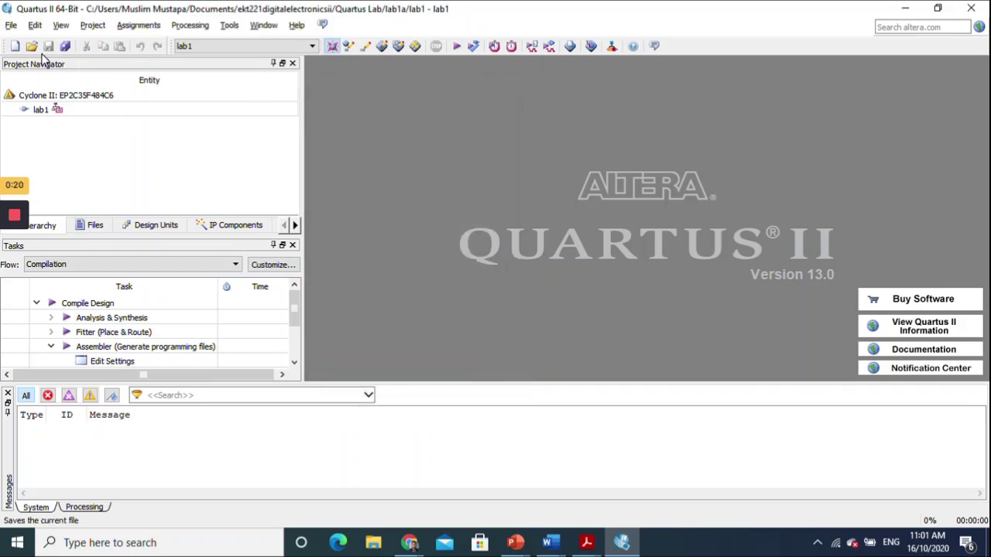
{"action": "left_click", "coordinate": [11, 25]}
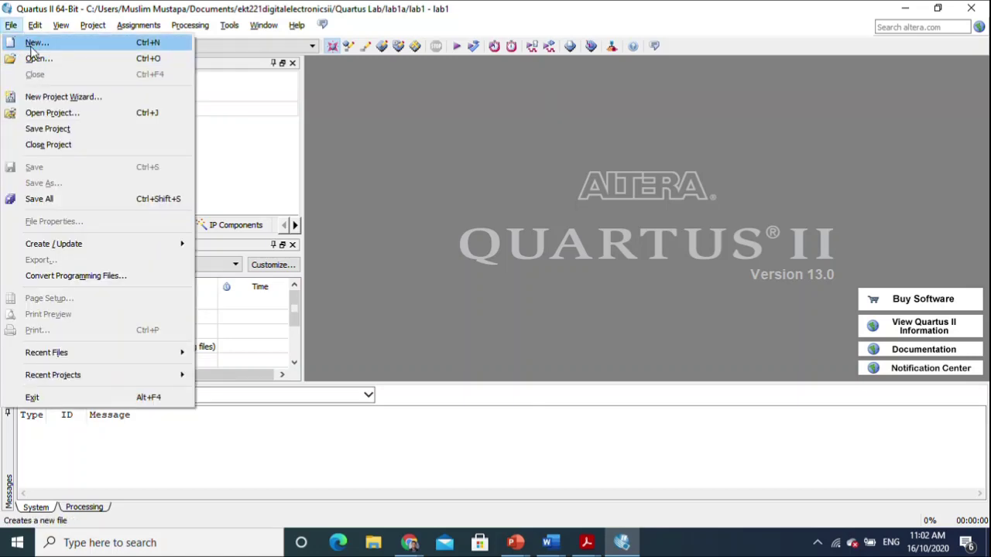
{"action": "left_click", "coordinate": [35, 43]}
{"action": "left_click", "coordinate": [420, 397]}
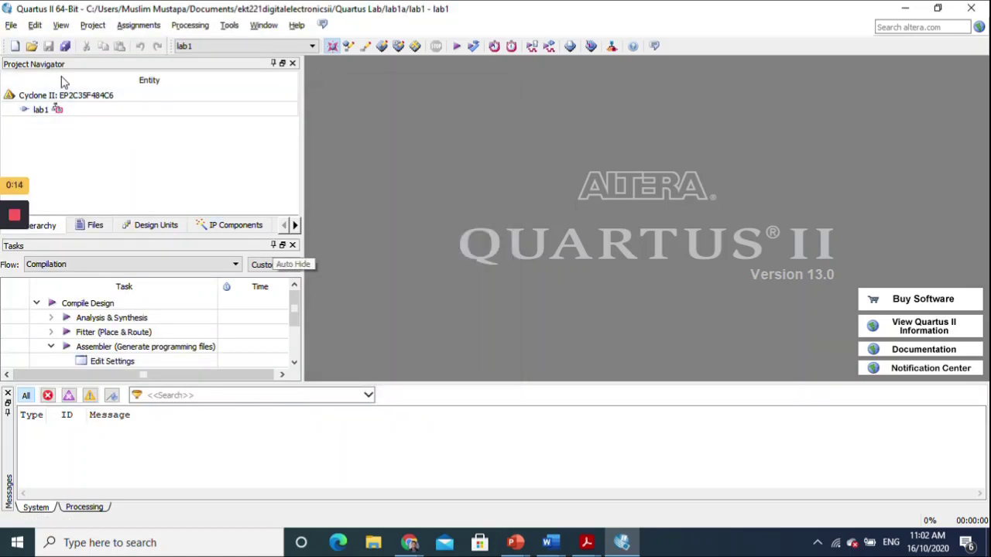
Step: Create a new Block Diagram/Schematic File in the project
{"action": "left_click", "coordinate": [16, 46]}
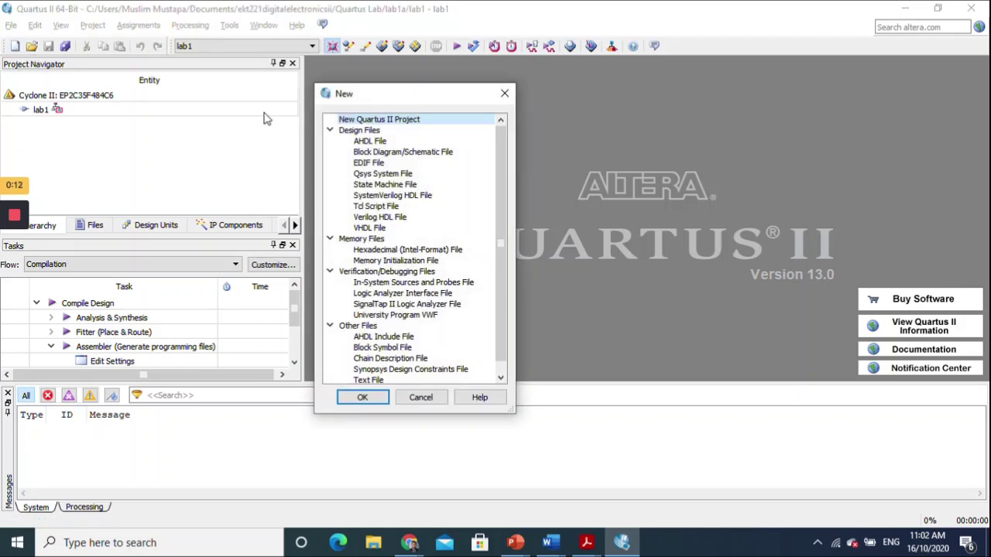
{"action": "left_click", "coordinate": [414, 154]}
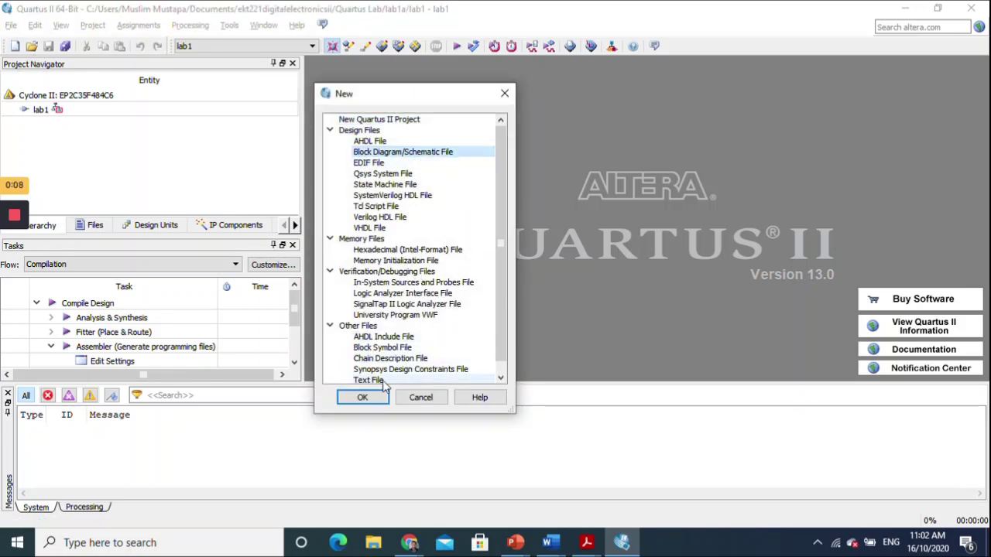
{"action": "left_click", "coordinate": [363, 397]}
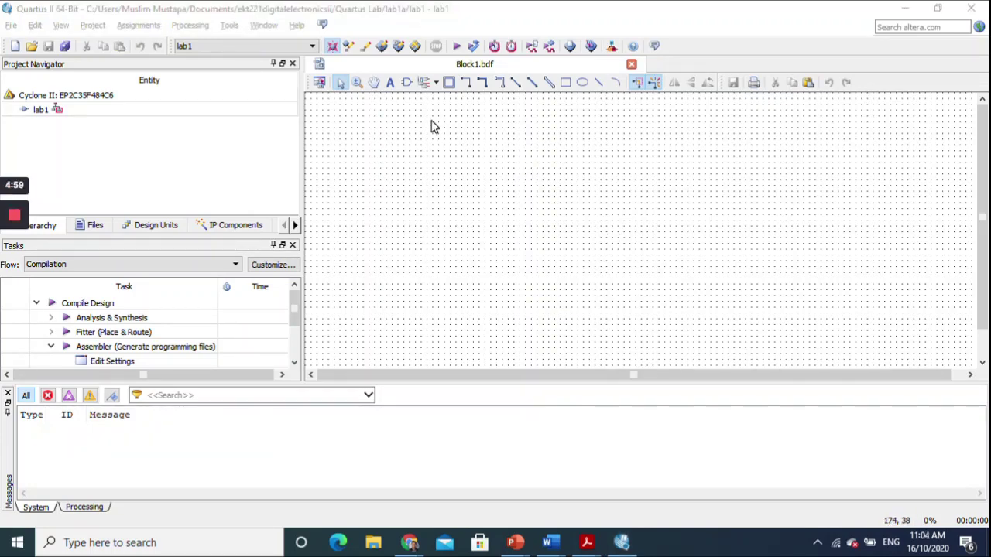
Step: Start inserting a symbol and browse to the gates in the logic folder of the primitives library
{"action": "left_click", "coordinate": [406, 84]}
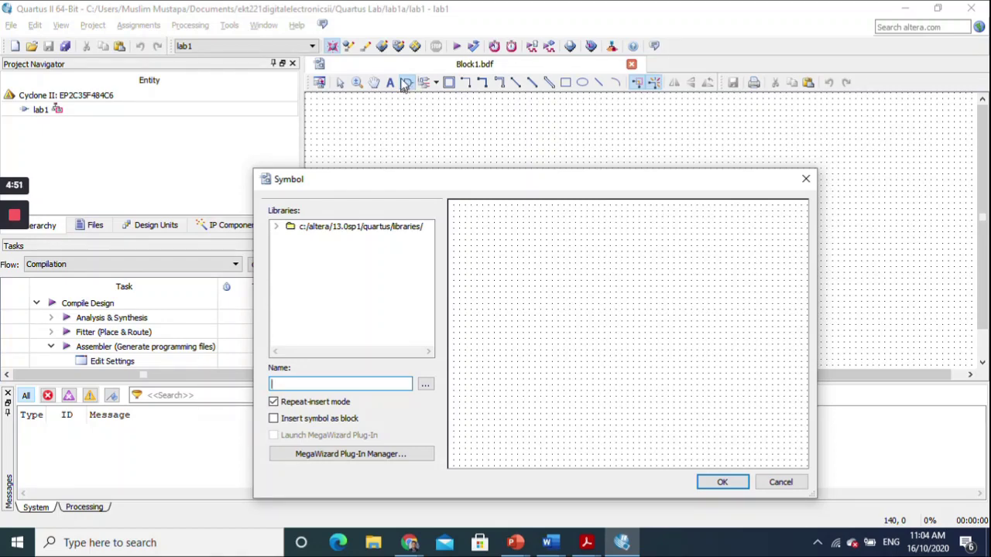
{"action": "left_click_drag", "start_coordinate": [414, 185], "coordinate": [409, 139]}
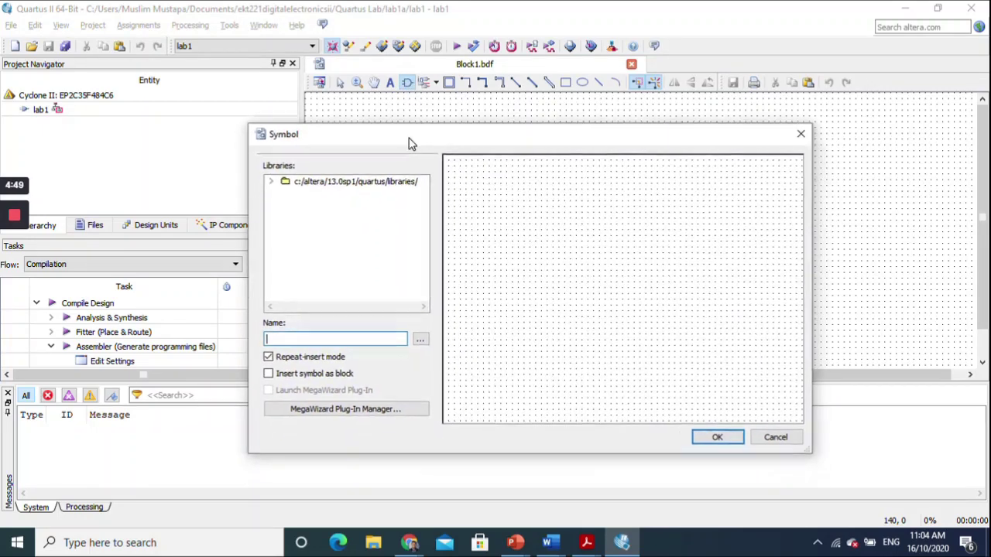
{"action": "left_click", "coordinate": [273, 183]}
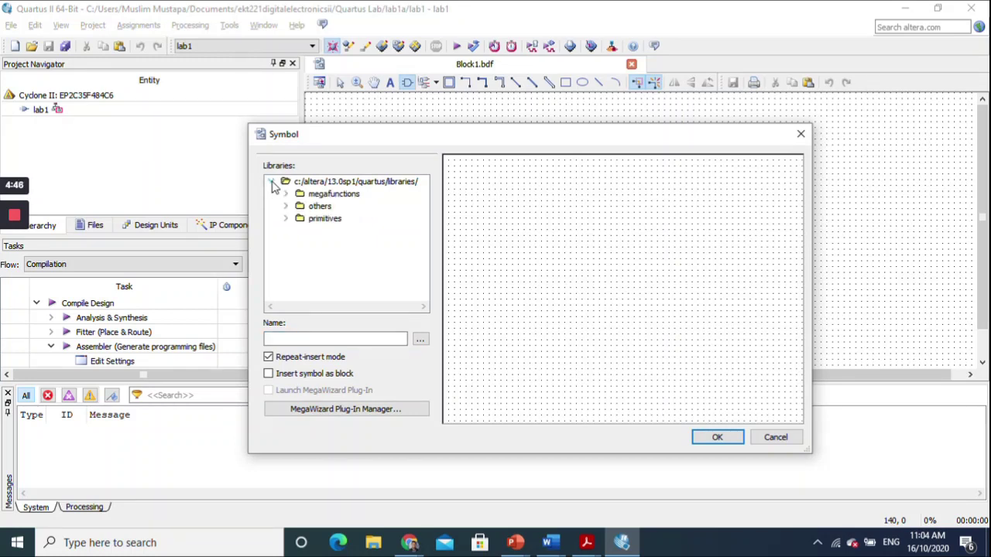
{"action": "left_click", "coordinate": [287, 219]}
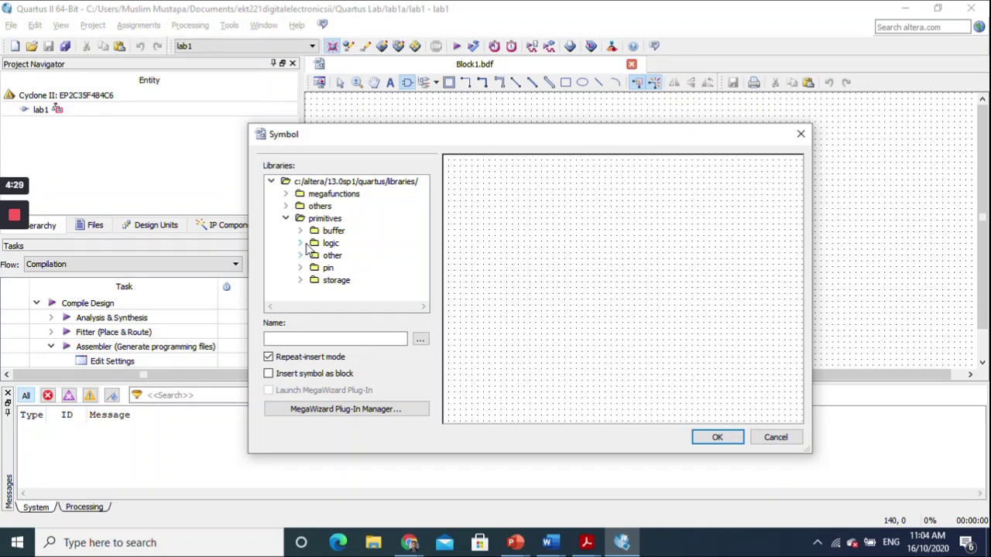
{"action": "left_click", "coordinate": [301, 243]}
{"action": "scroll", "coordinate": [313, 248], "scroll_direction": "down", "scroll_amount": 1}
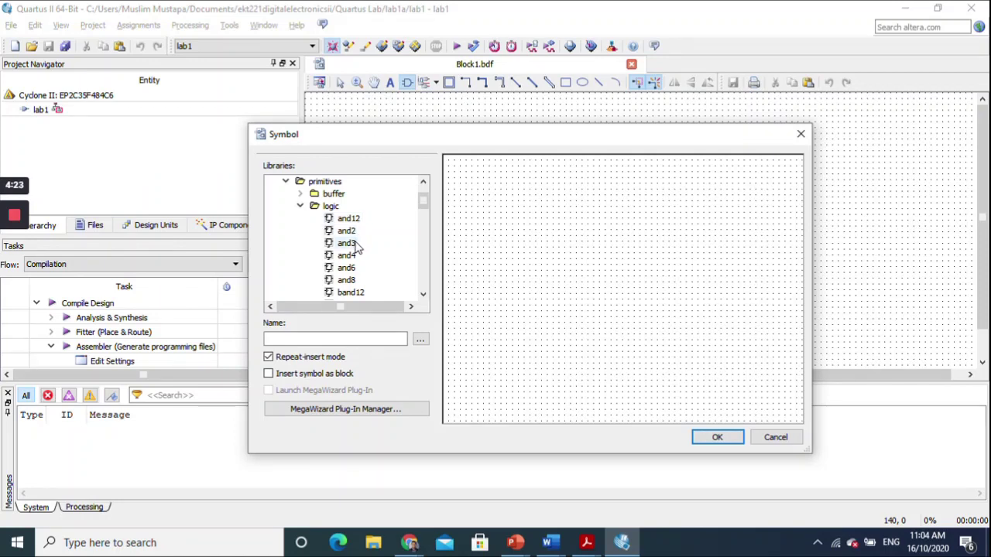
{"action": "scroll", "coordinate": [356, 256], "scroll_direction": "down", "scroll_amount": 1}
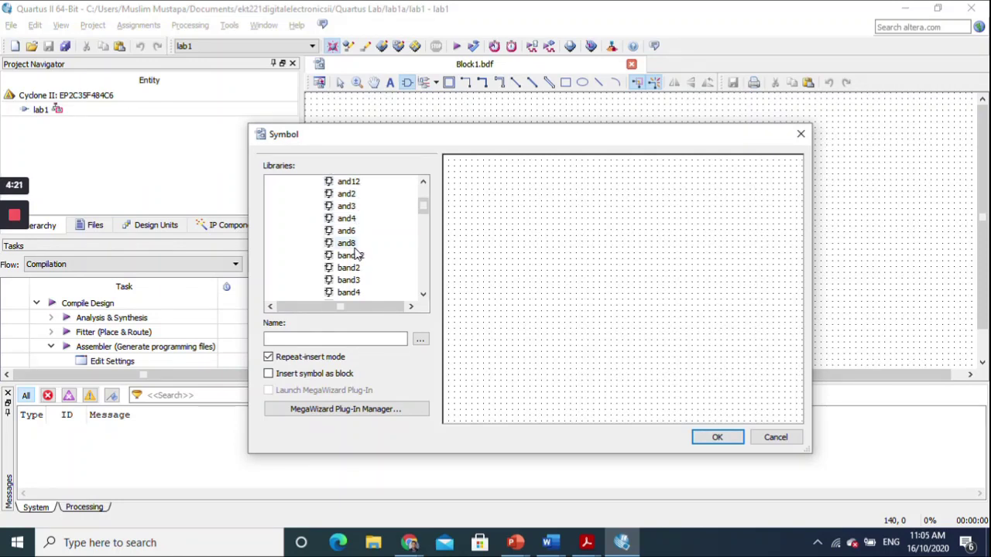
{"action": "scroll", "coordinate": [353, 247], "scroll_direction": "up", "scroll_amount": 1}
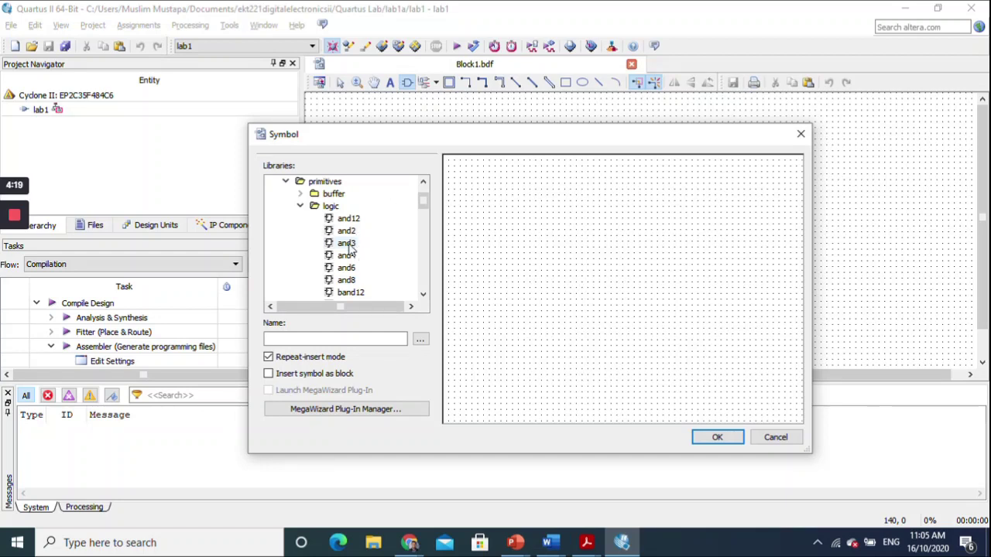
Step: Preview the and3 and and12 symbols, then place an and2 gate in the upper middle of the schematic
{"action": "left_click", "coordinate": [348, 244]}
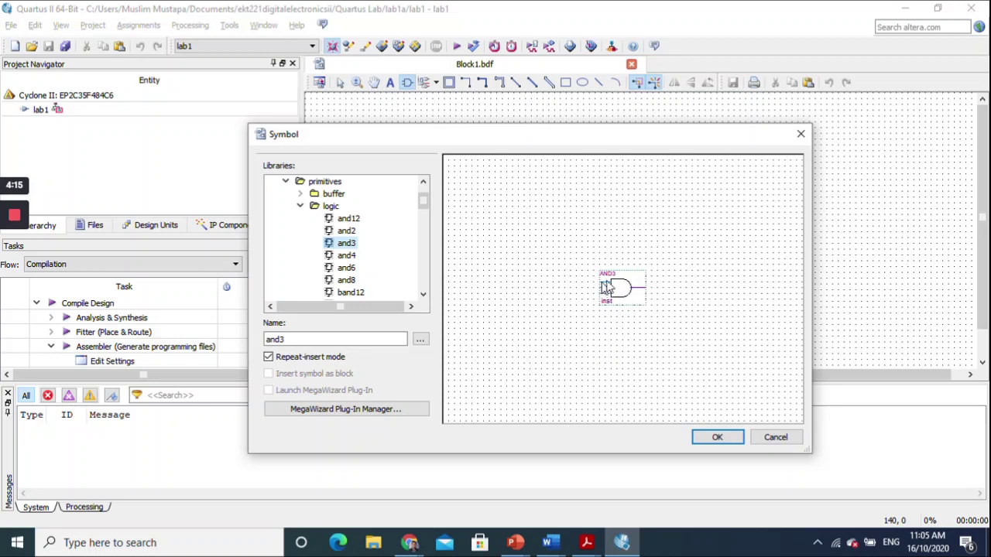
{"action": "left_click", "coordinate": [349, 219]}
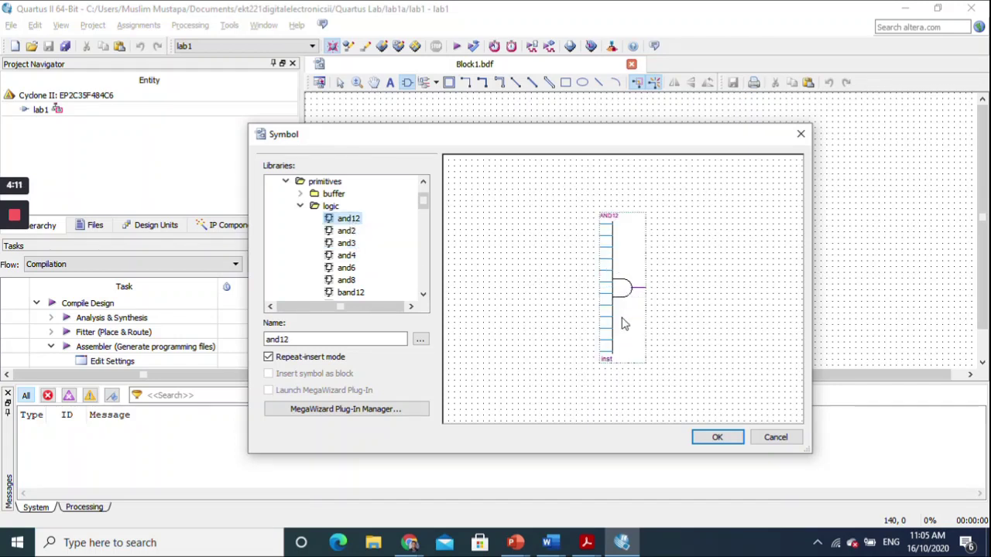
{"action": "left_click", "coordinate": [346, 232]}
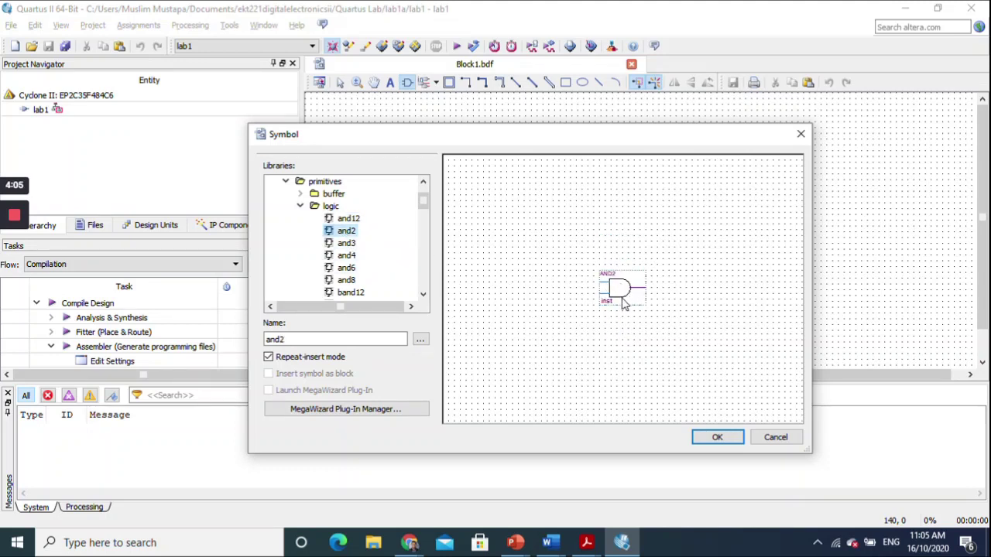
{"action": "left_click", "coordinate": [715, 436]}
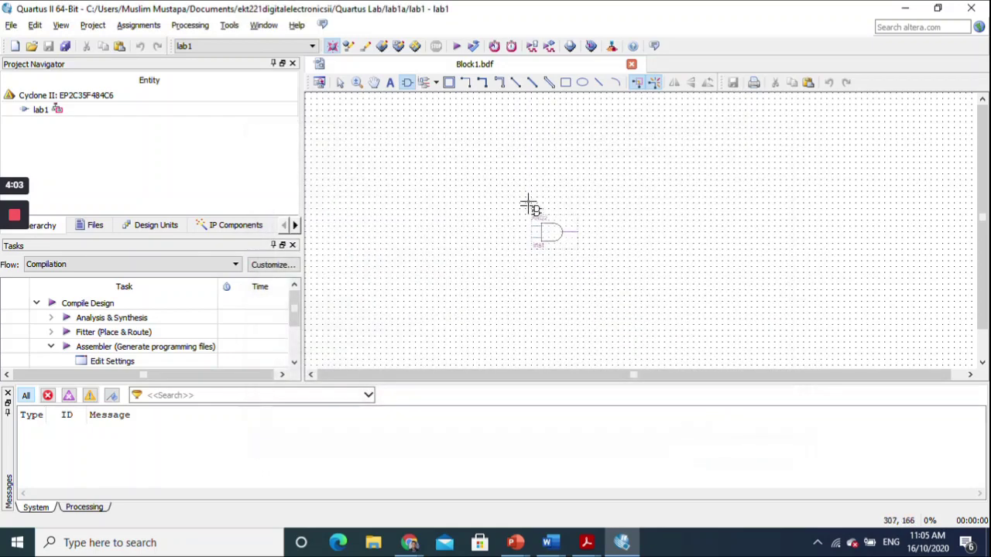
{"action": "left_click", "coordinate": [495, 164]}
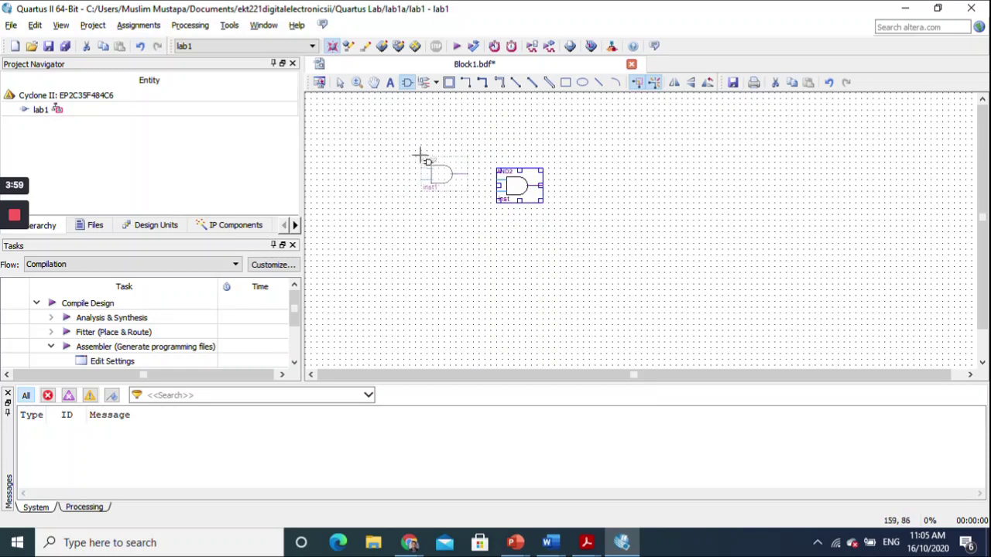
Step: Place two extra AND2 gates beside the first one, then delete both extra gates
{"action": "left_click", "coordinate": [619, 183]}
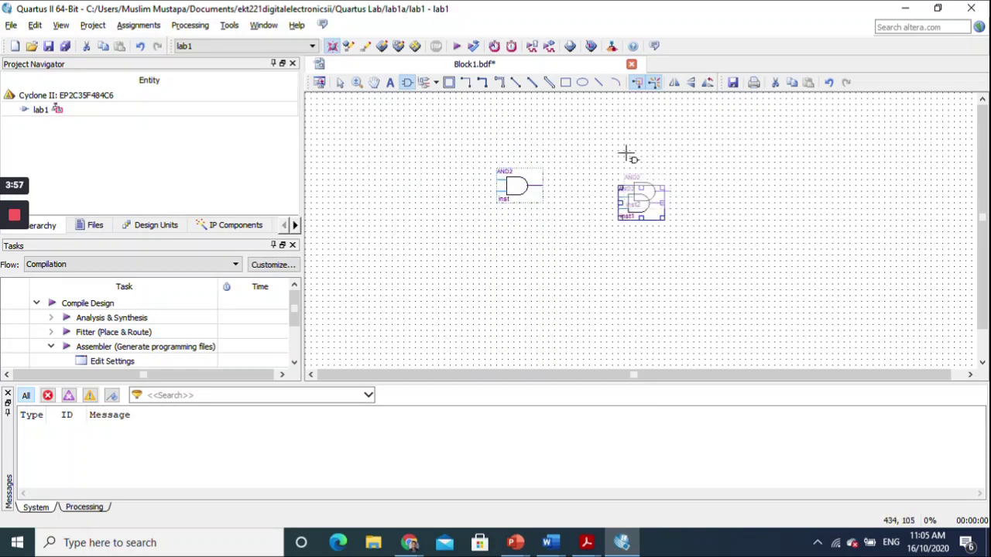
{"action": "left_click", "coordinate": [679, 130]}
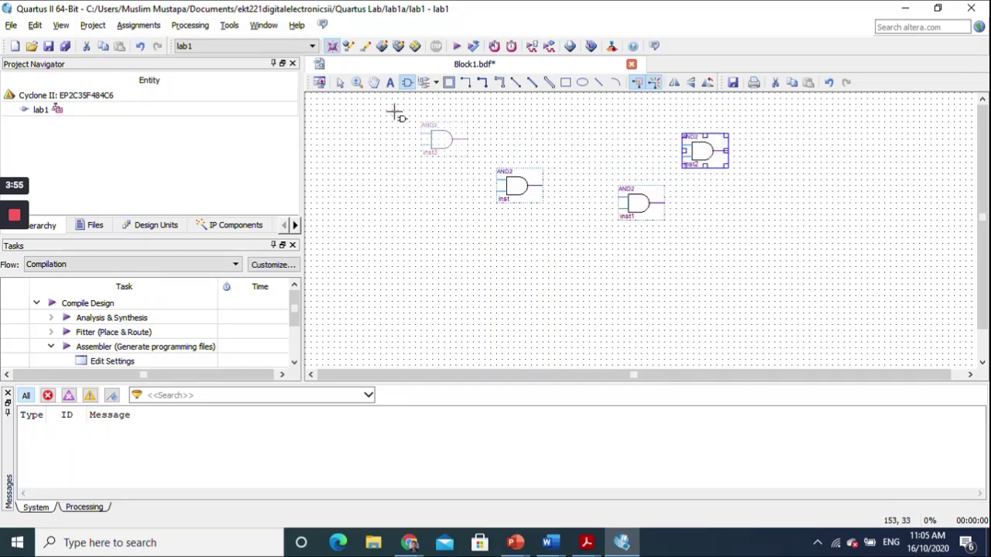
{"action": "left_click", "coordinate": [339, 84]}
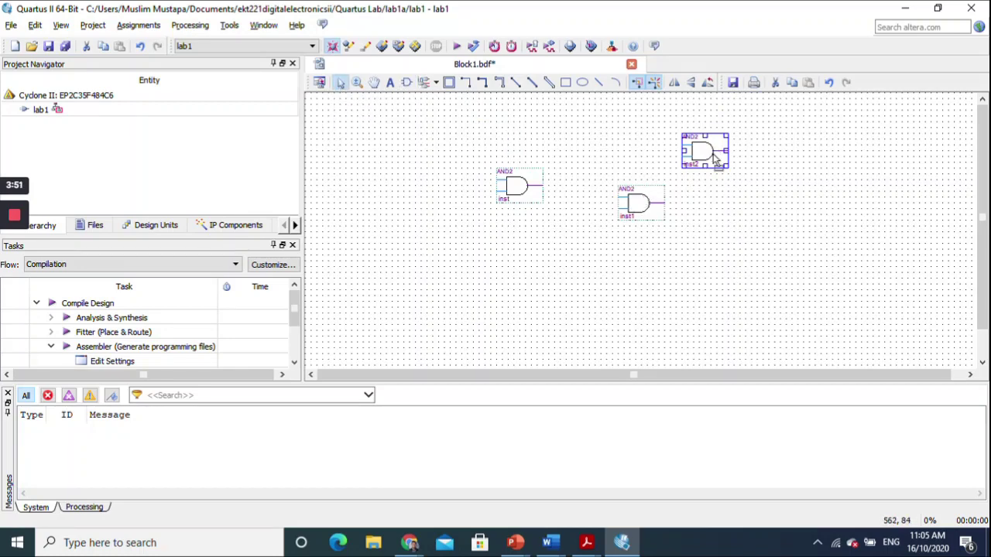
{"action": "left_click_drag", "start_coordinate": [714, 157], "coordinate": [713, 151]}
{"action": "key", "text": "Delete"}
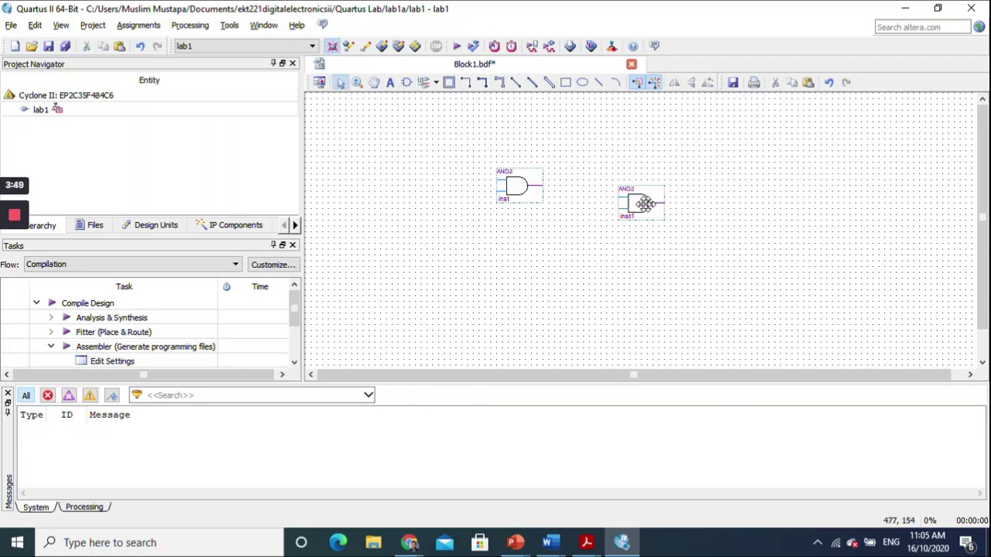
{"action": "left_click", "coordinate": [642, 203]}
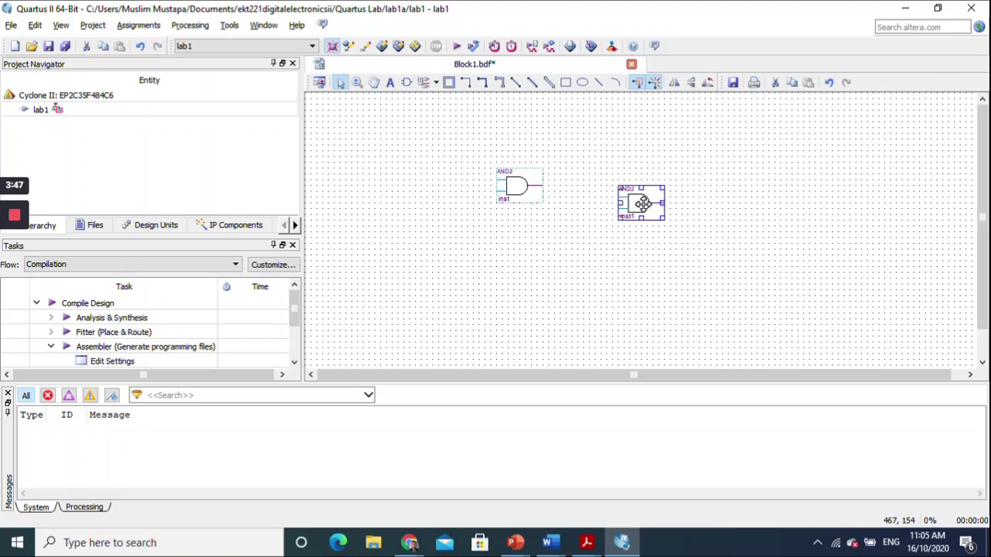
{"action": "key", "text": "Delete"}
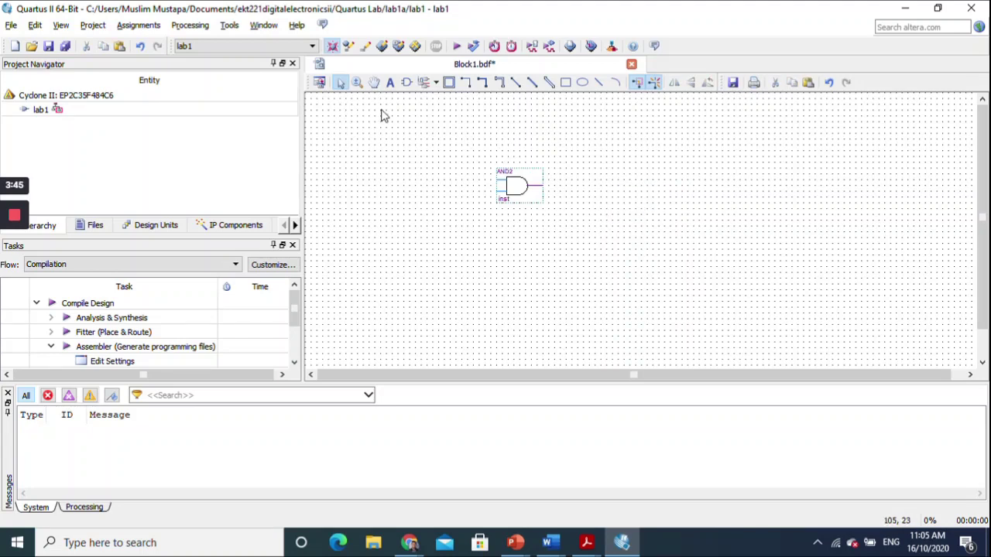
Step: Place two input pins one above the other, facing the inputs of the AND2 gate
{"action": "left_click", "coordinate": [436, 83]}
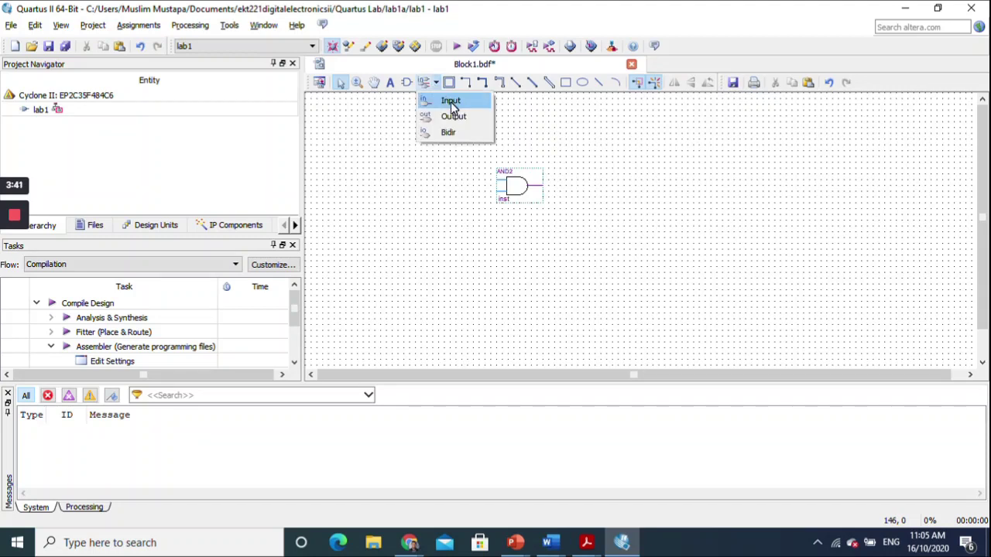
{"action": "left_click", "coordinate": [454, 107]}
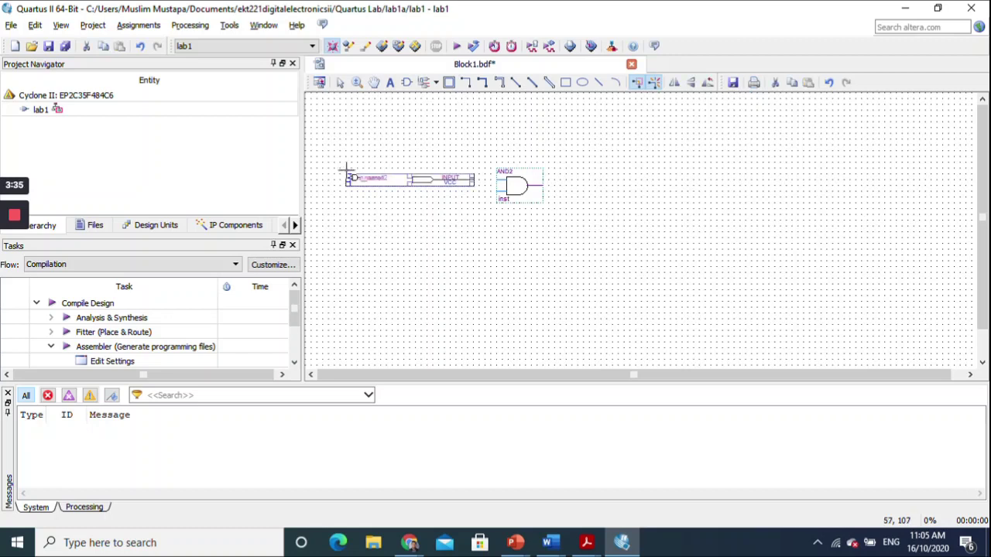
{"action": "left_click", "coordinate": [347, 174]}
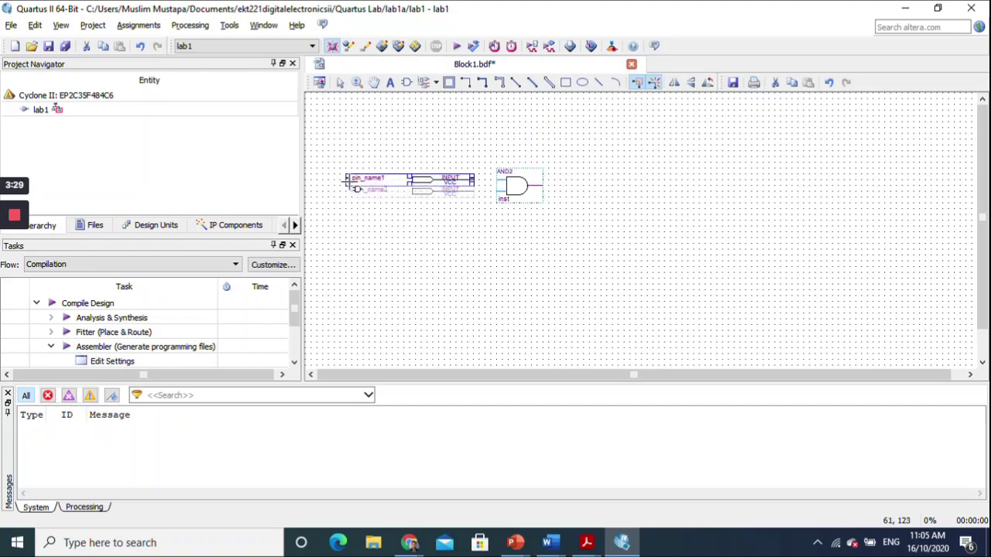
{"action": "left_click", "coordinate": [357, 185]}
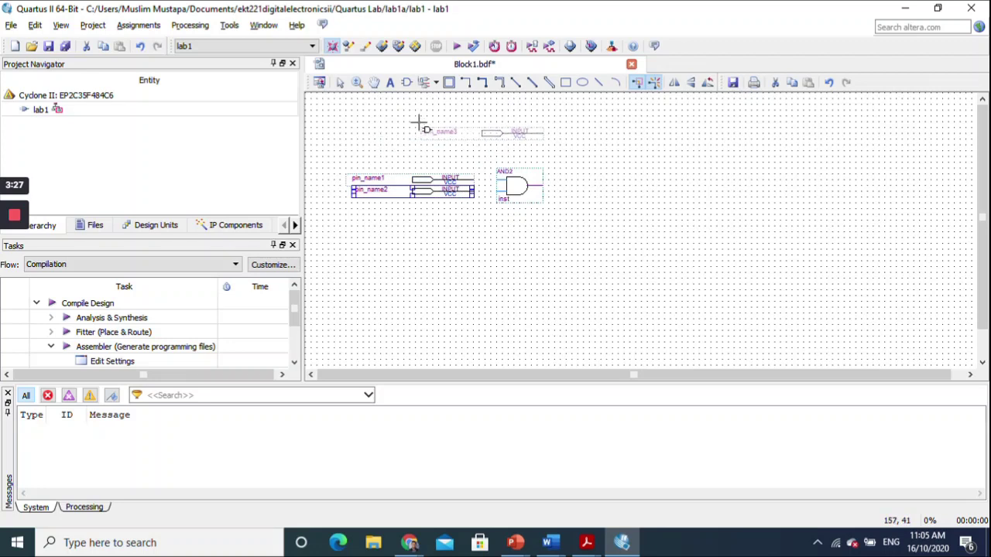
Step: Place an output pin facing the output of the AND2 gate
{"action": "left_click", "coordinate": [437, 83]}
{"action": "left_click", "coordinate": [456, 114]}
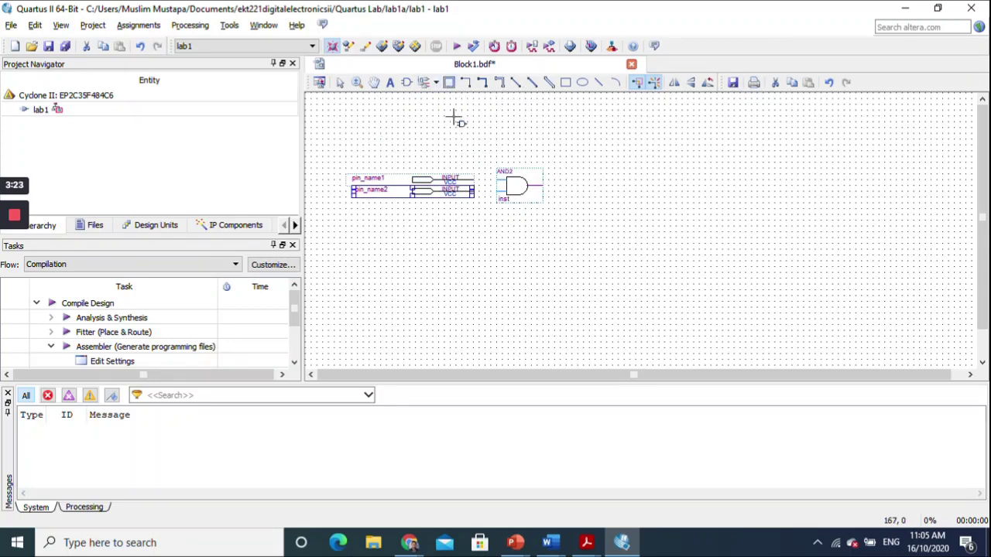
{"action": "left_click", "coordinate": [560, 179]}
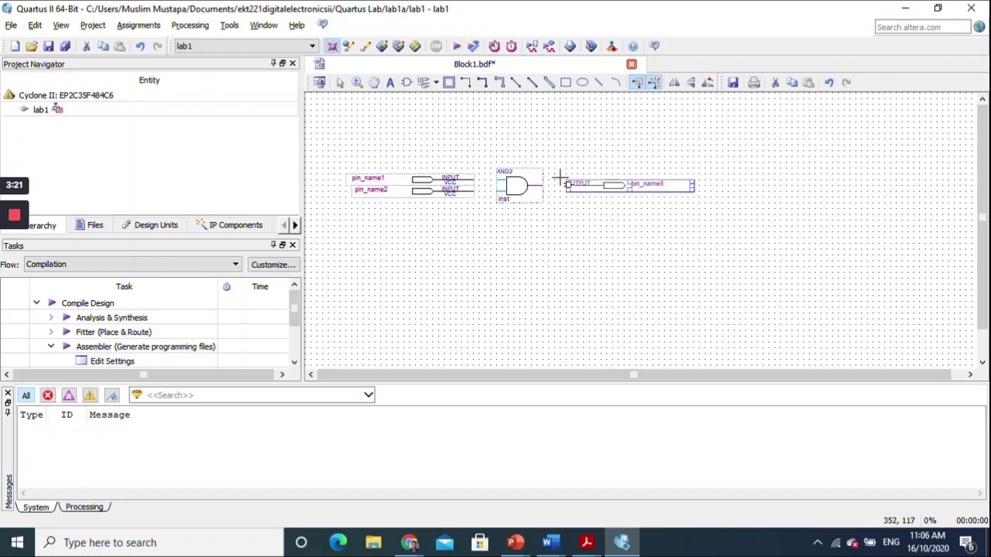
{"action": "left_click", "coordinate": [340, 83]}
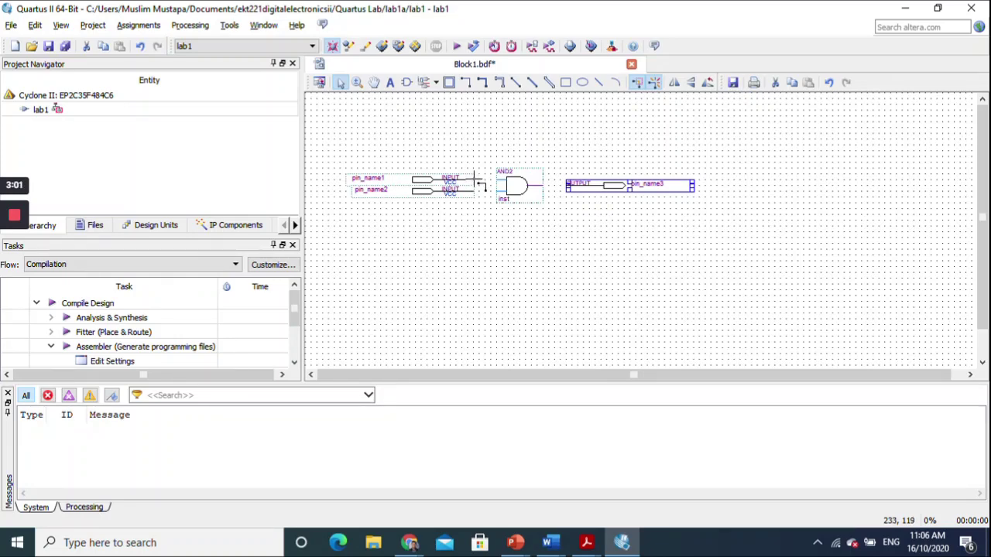
Step: Wire the two input pins to the AND2 gate's inputs and its output to the output pin
{"action": "left_click", "coordinate": [476, 180]}
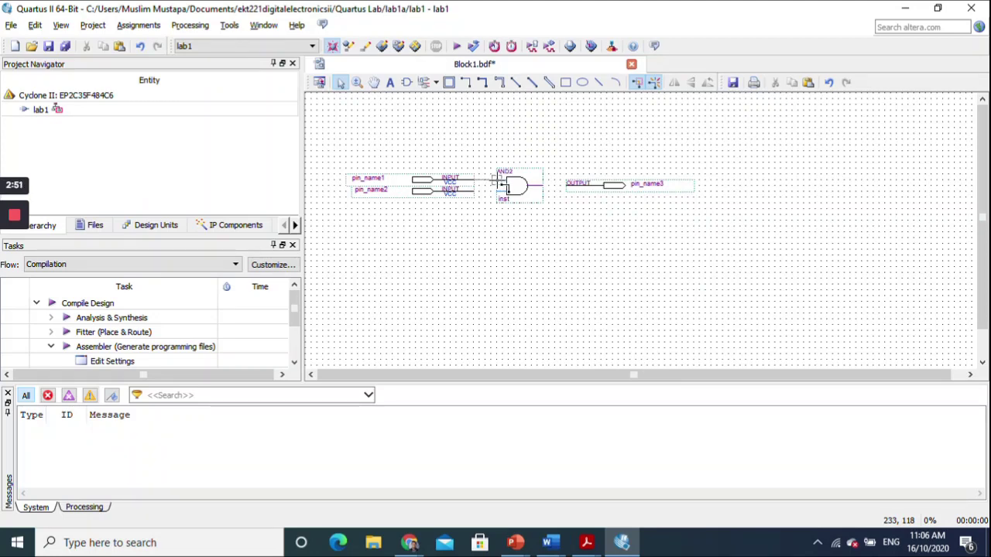
{"action": "left_click_drag", "start_coordinate": [499, 179], "coordinate": [497, 180]}
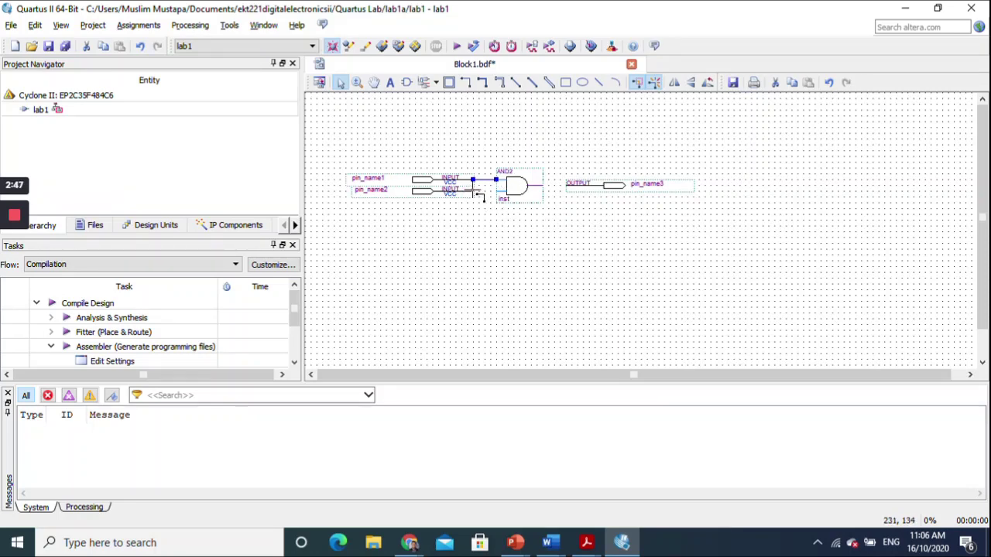
{"action": "left_click_drag", "start_coordinate": [474, 190], "coordinate": [566, 185]}
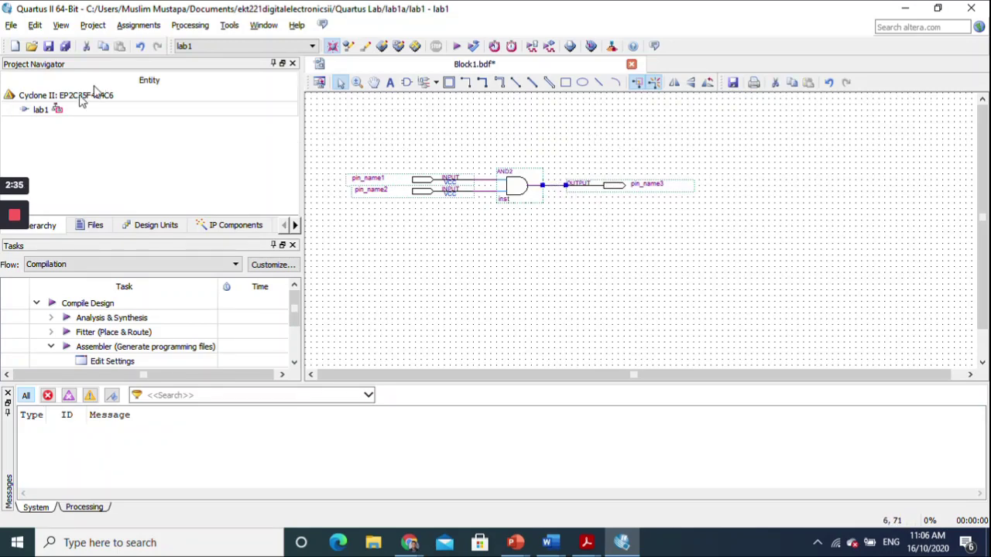
{"action": "mouse_move", "coordinate": [21, 219]}
{"action": "key", "text": "ctrl+x"}
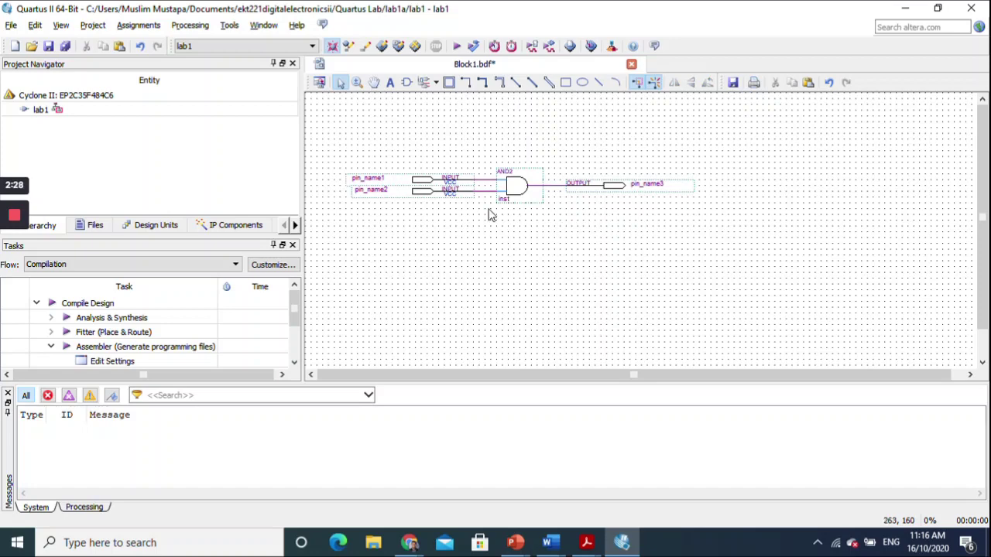
Step: Rename the upper input pin as input1 and the lower input pin as input2
{"action": "left_click", "coordinate": [373, 179]}
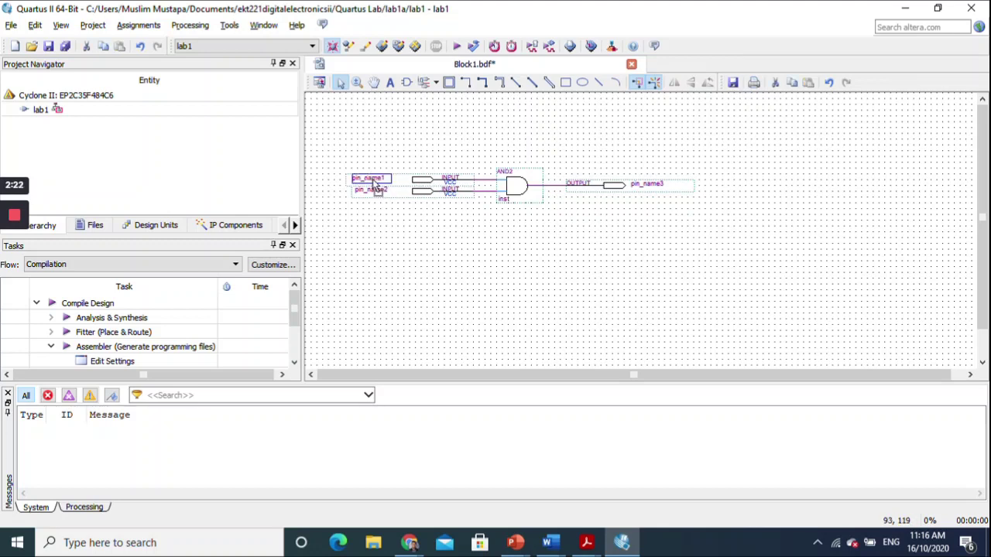
{"action": "double_click", "coordinate": [373, 179]}
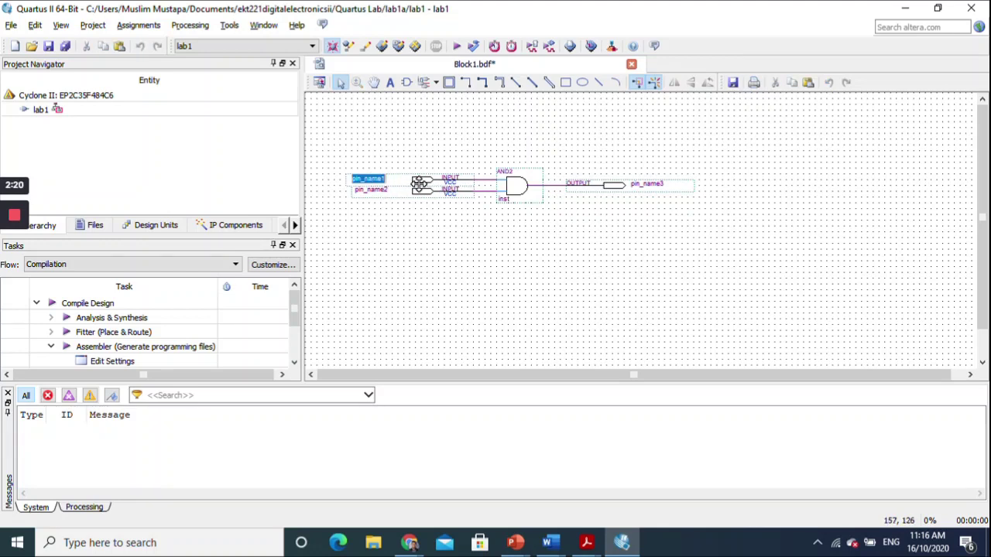
{"action": "type", "text": "a"}
{"action": "type", "text": "nput1"}
{"action": "left_click", "coordinate": [367, 197]}
{"action": "left_click", "coordinate": [371, 193]}
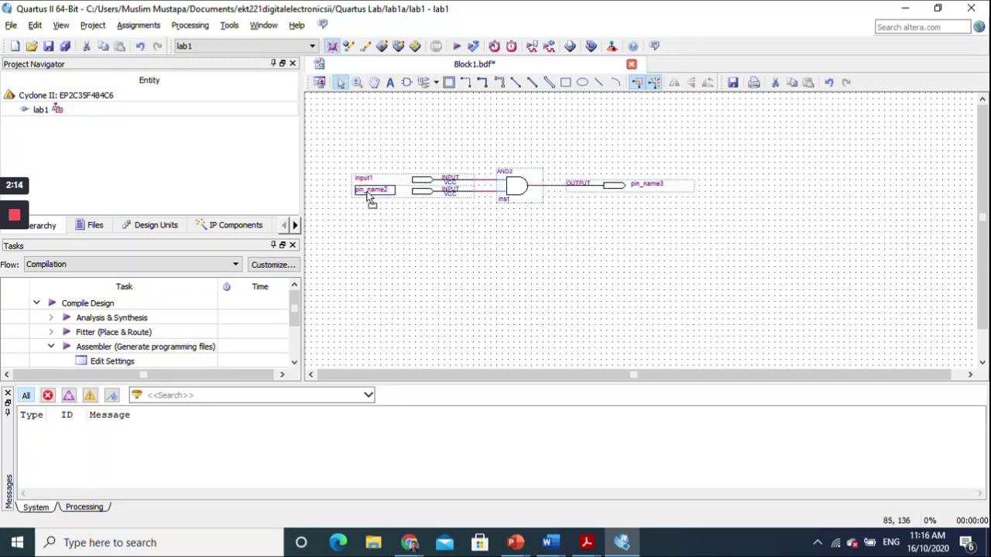
{"action": "double_click", "coordinate": [372, 190]}
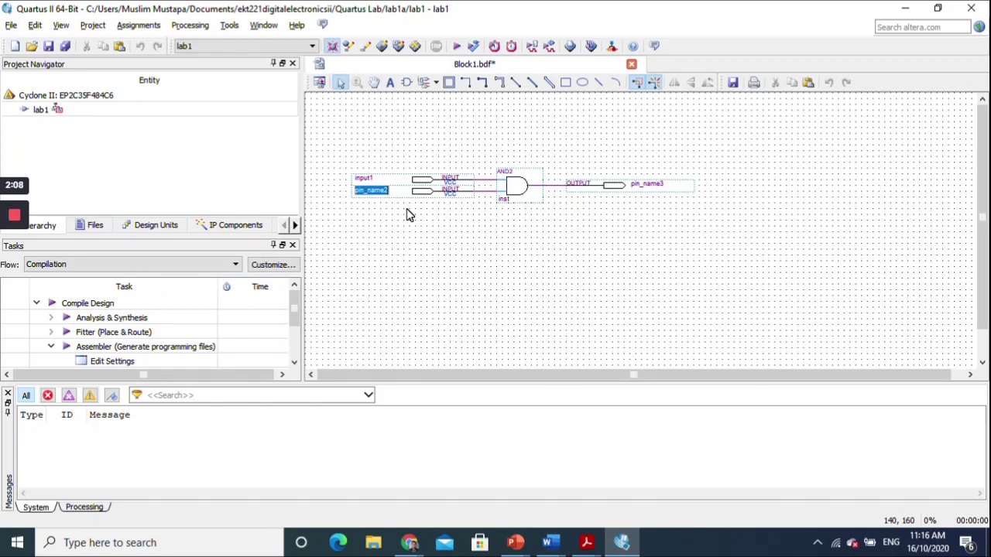
{"action": "type", "text": "input2"}
{"action": "left_click", "coordinate": [409, 215]}
Step: Rename the output pin of the AND2 gate as output
{"action": "double_click", "coordinate": [649, 185]}
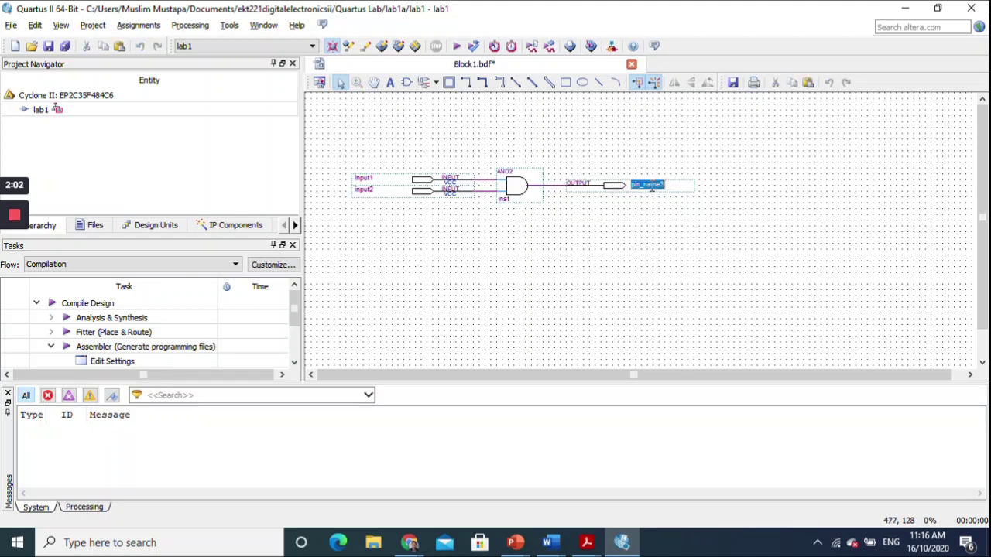
{"action": "type", "text": "output"}
{"action": "left_click", "coordinate": [600, 235]}
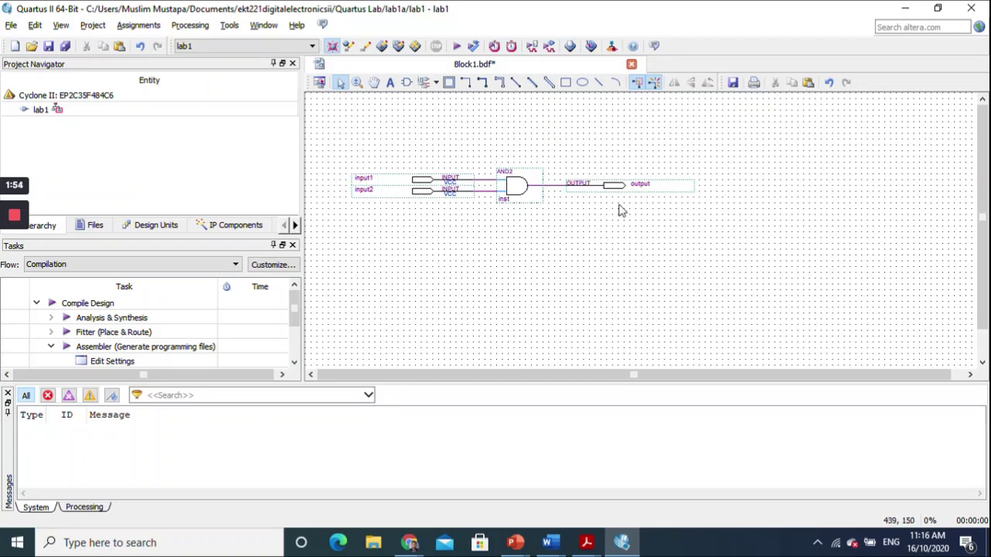
Step: Save the schematic as lab1 in the lab1a folder, added to the current project, and run a full compilation
{"action": "left_click", "coordinate": [48, 46]}
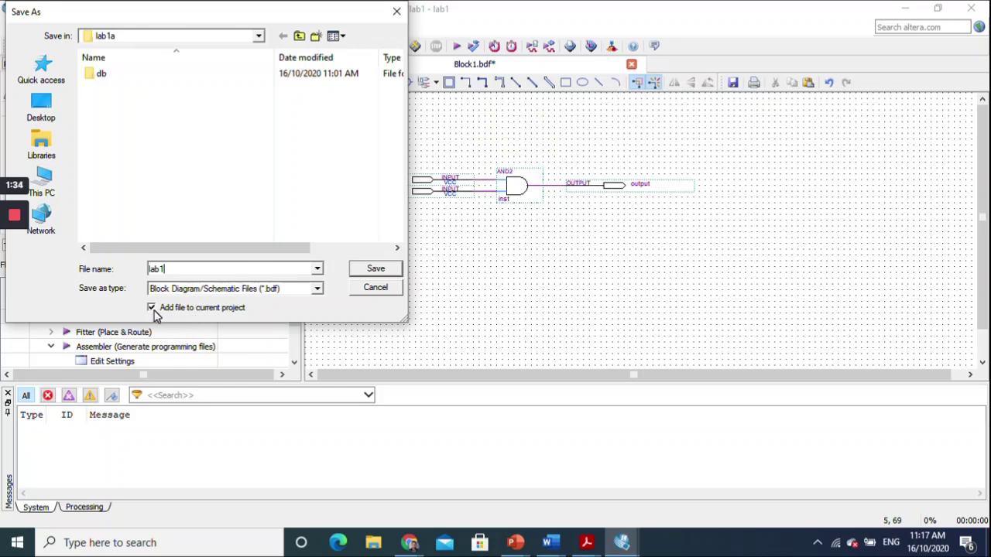
{"action": "left_click", "coordinate": [375, 269]}
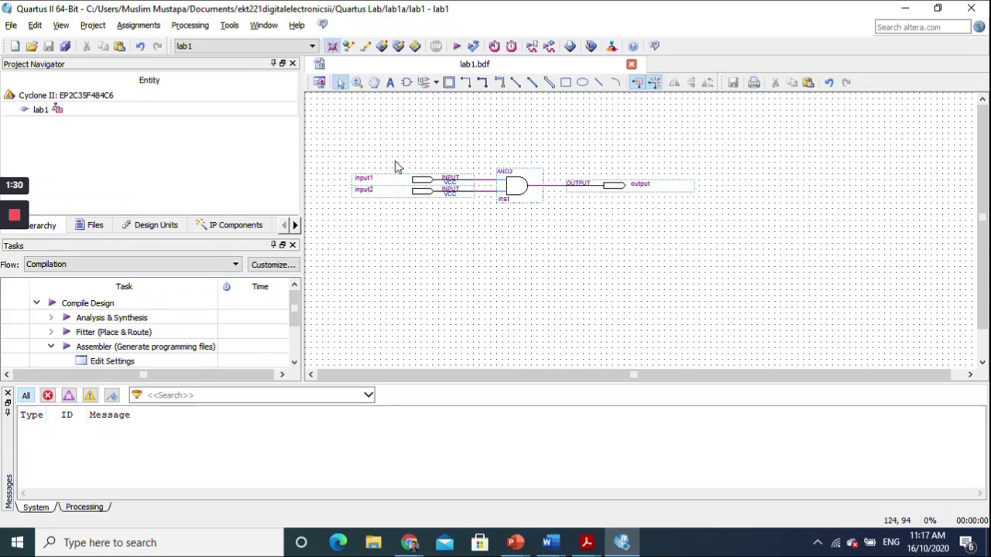
{"action": "left_click", "coordinate": [459, 47]}
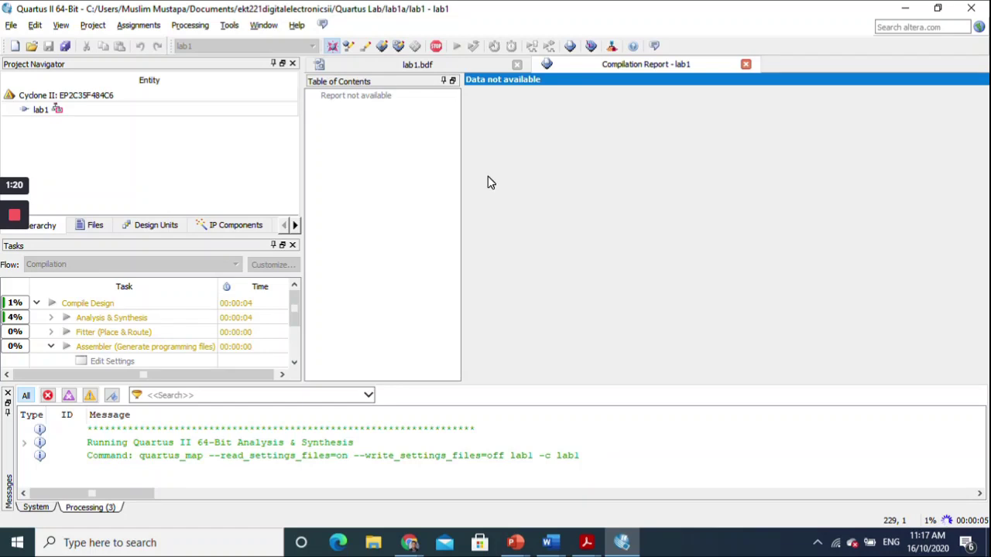
{"action": "mouse_move", "coordinate": [20, 310]}
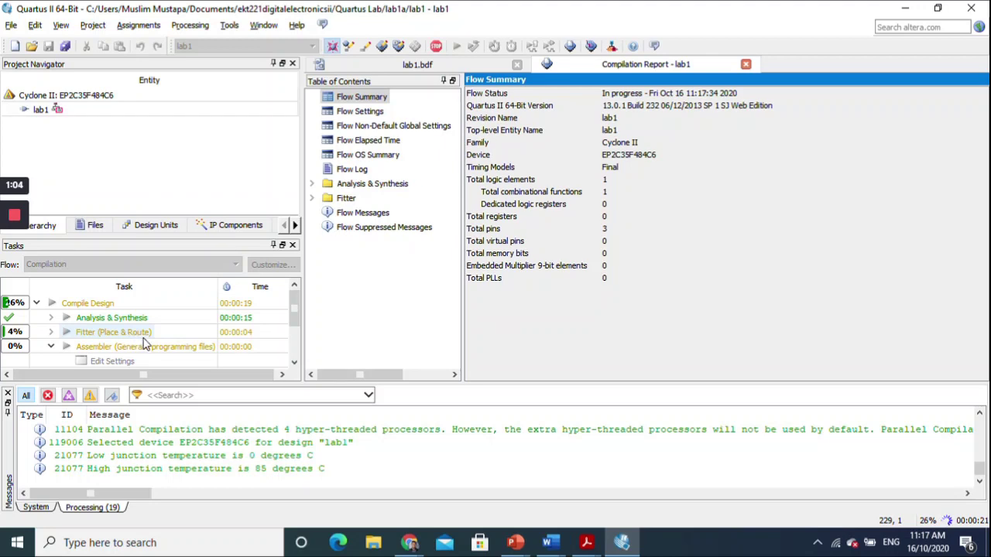
{"action": "scroll", "coordinate": [144, 341], "scroll_direction": "down", "scroll_amount": 1}
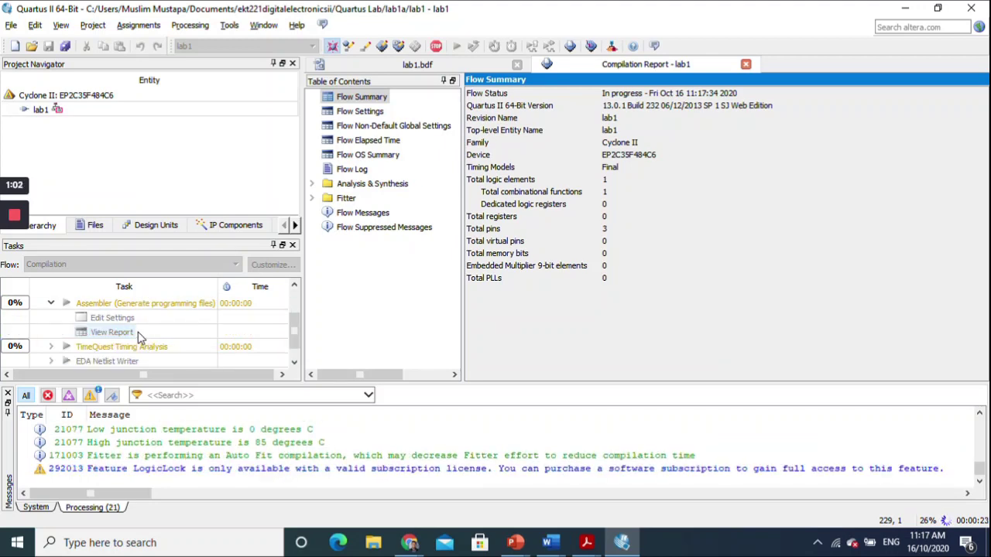
{"action": "mouse_move", "coordinate": [22, 223]}
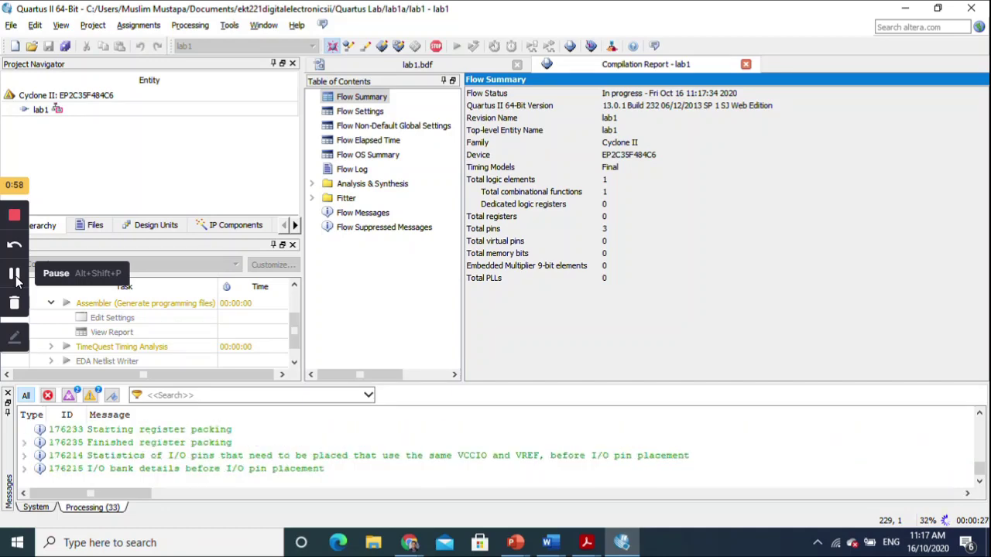
{"action": "left_click", "coordinate": [14, 274]}
{"action": "left_click", "coordinate": [15, 274]}
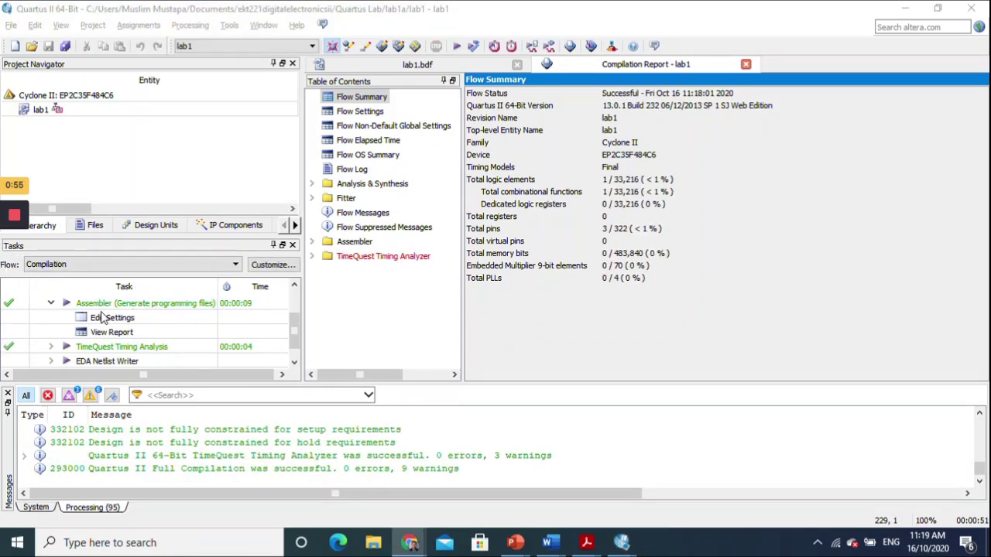
{"action": "mouse_move", "coordinate": [14, 308]}
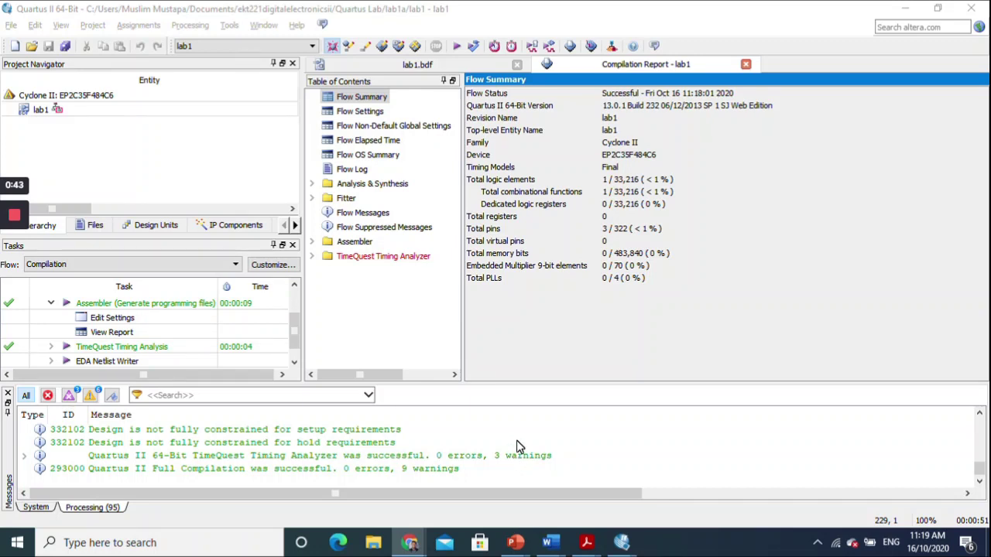
{"action": "left_click", "coordinate": [313, 12]}
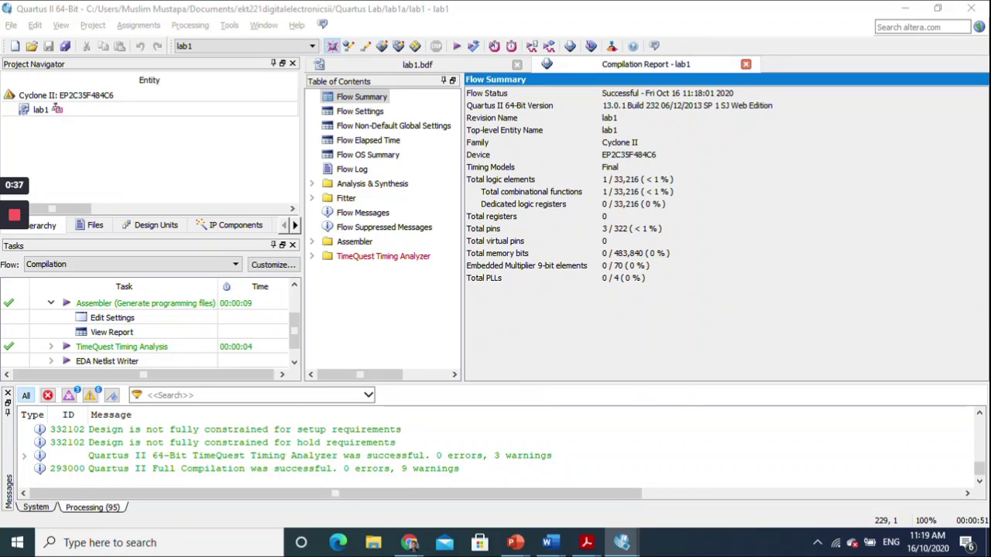
{"action": "left_click", "coordinate": [624, 288]}
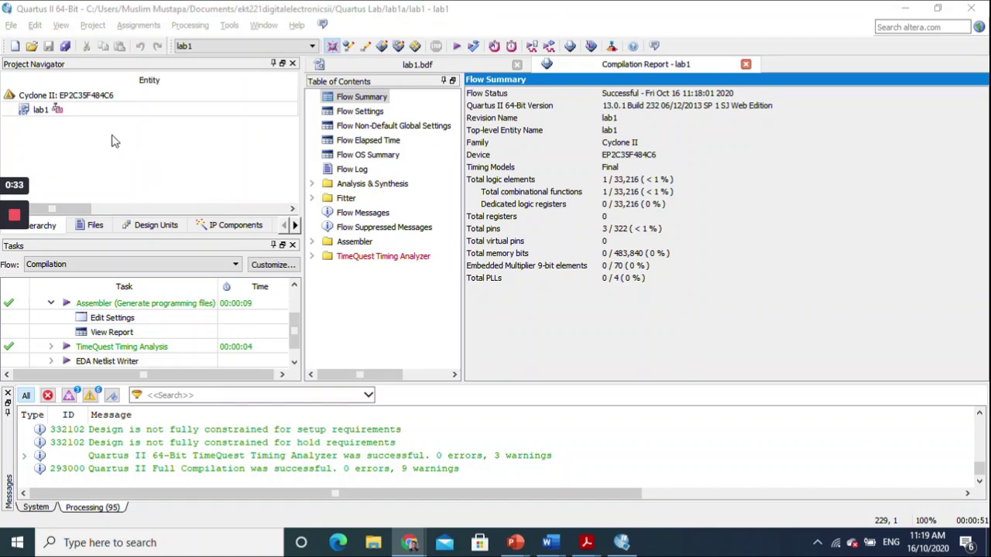
Step: Create a new University Program VWF file for simulating the design
{"action": "left_click", "coordinate": [15, 48]}
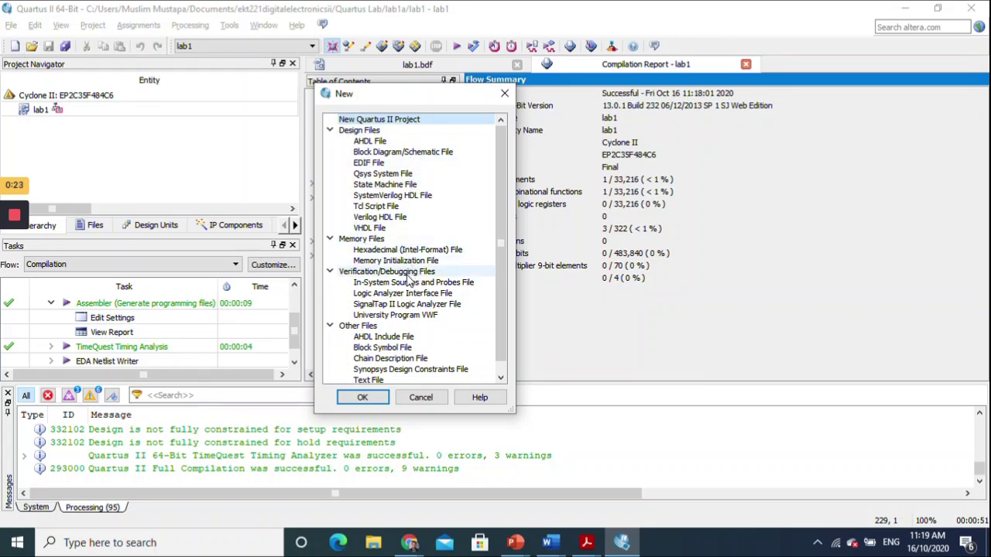
{"action": "left_click", "coordinate": [392, 317]}
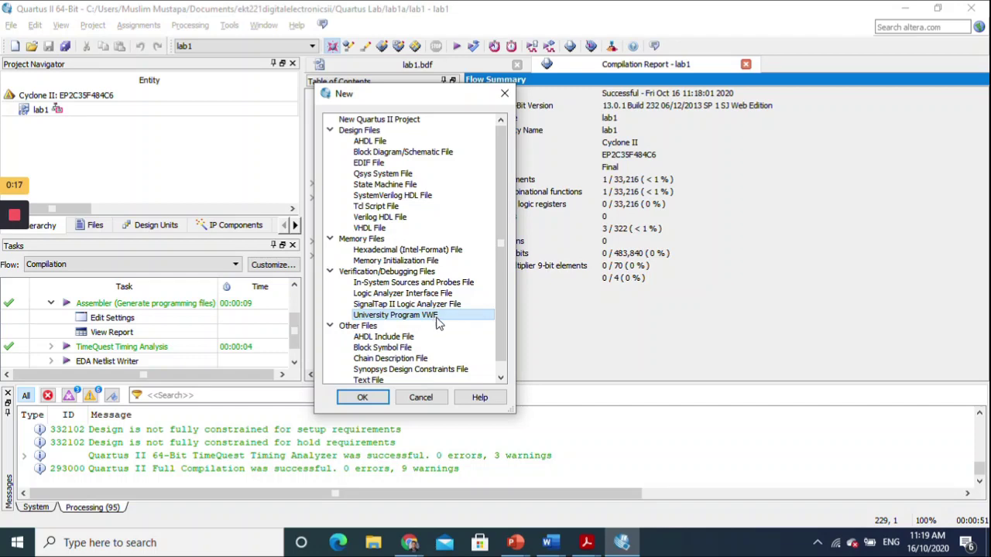
{"action": "left_click", "coordinate": [363, 398]}
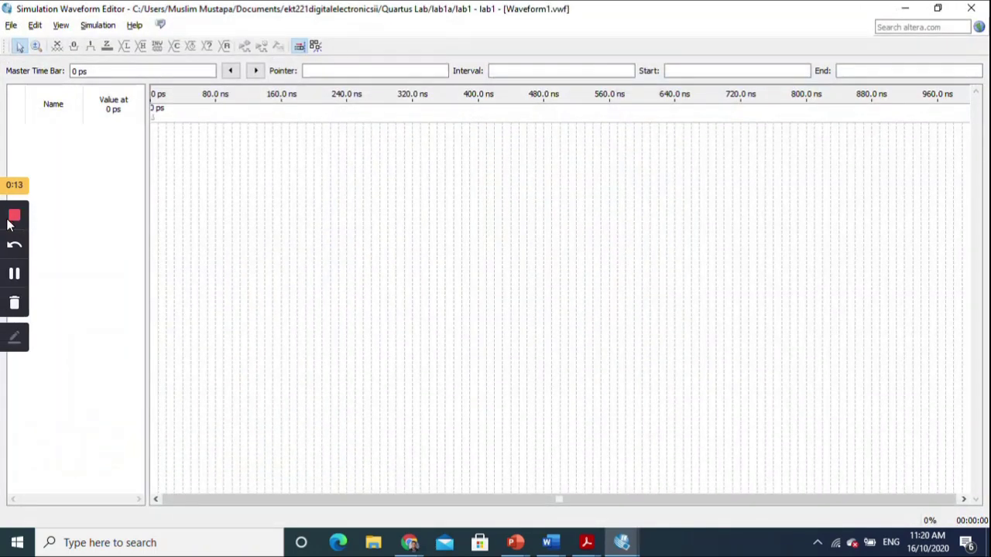
{"action": "left_click", "coordinate": [16, 275]}
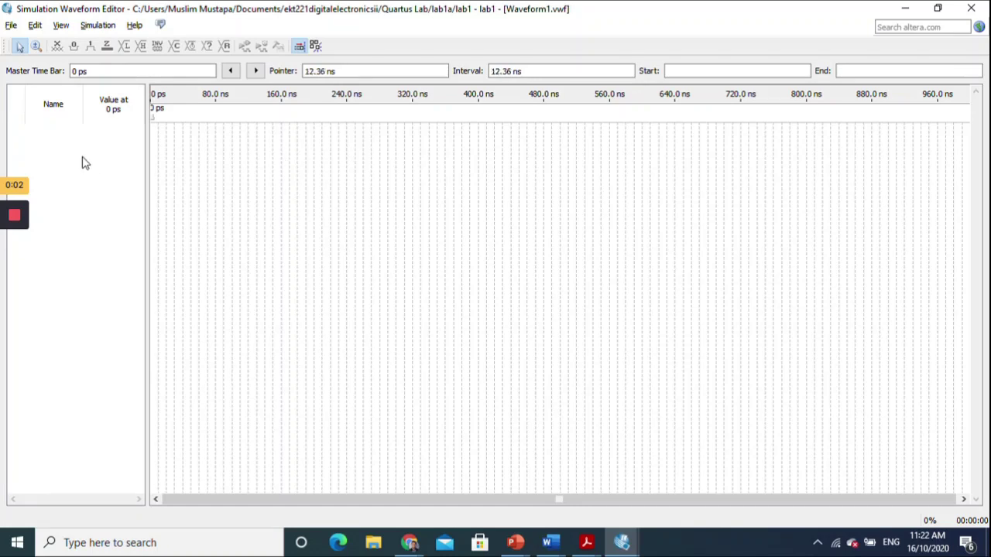
Step: Insert the nodes input1, input2 and output into the waveform, using the Node Finder with the Pins: all filter
{"action": "right_click", "coordinate": [101, 183]}
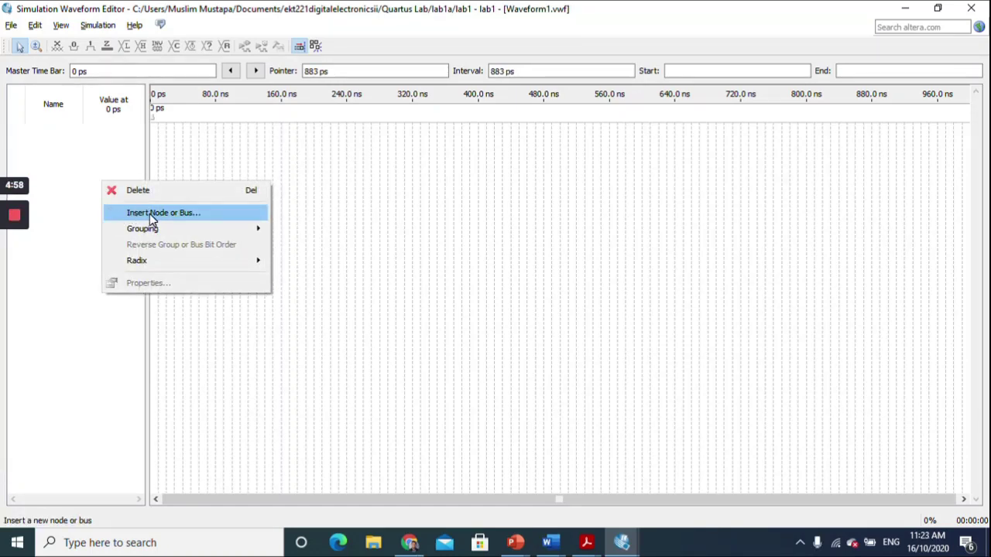
{"action": "left_click", "coordinate": [156, 220]}
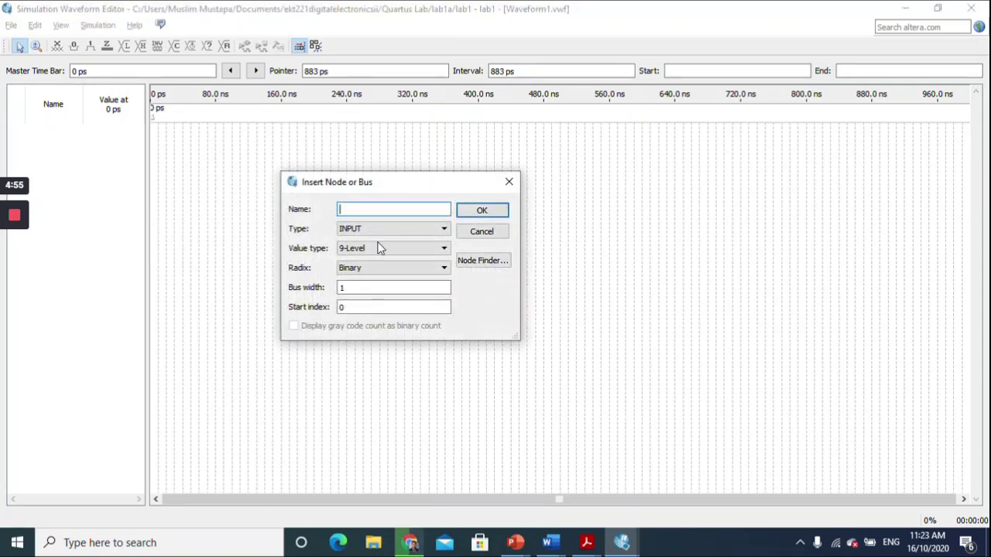
{"action": "left_click", "coordinate": [483, 261]}
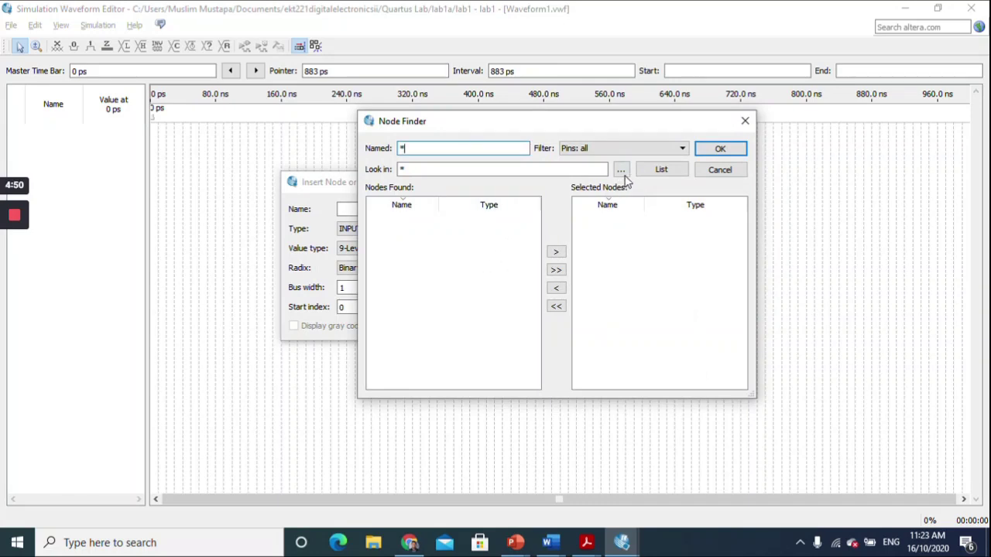
{"action": "left_click", "coordinate": [663, 171]}
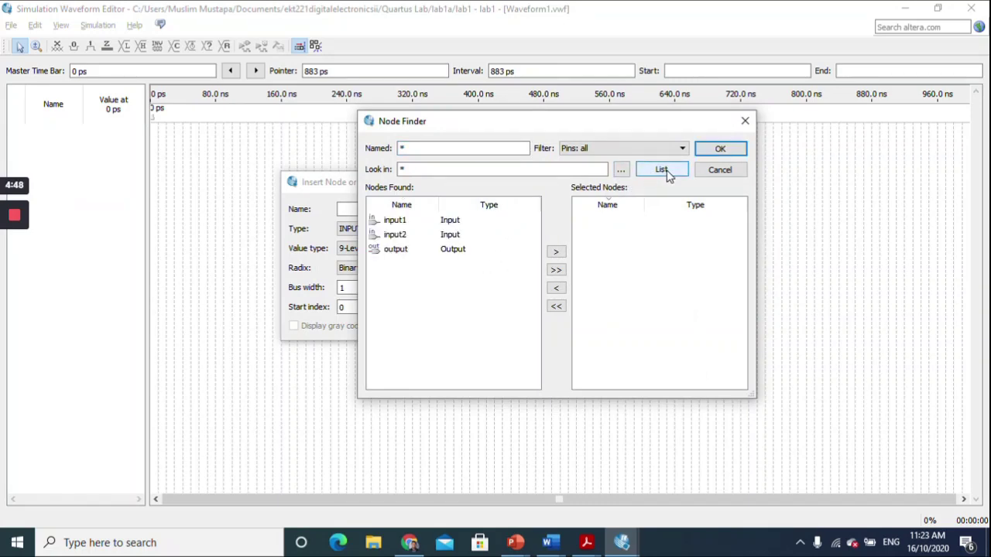
{"action": "left_click", "coordinate": [408, 223]}
{"action": "left_click", "coordinate": [556, 251]}
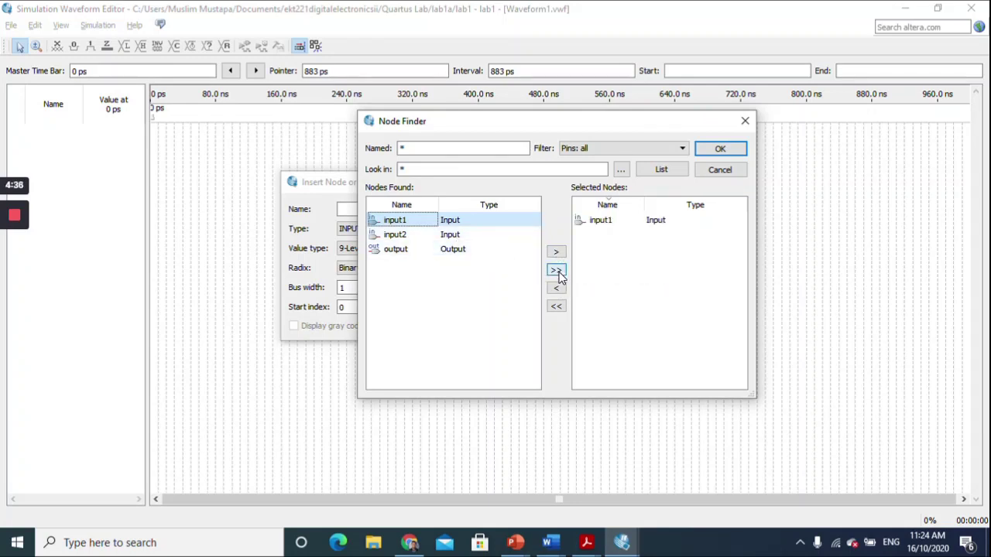
{"action": "left_click", "coordinate": [556, 270]}
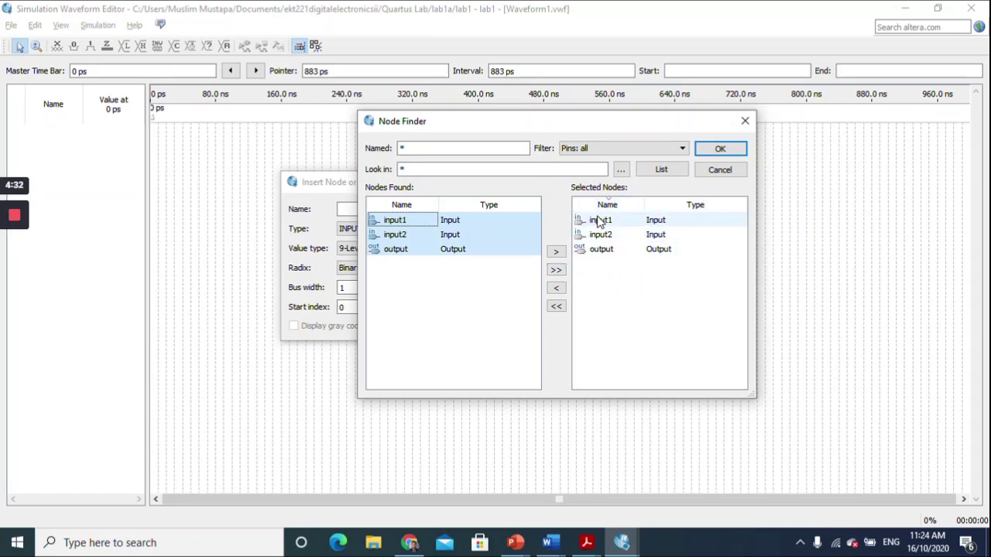
{"action": "left_click", "coordinate": [720, 151]}
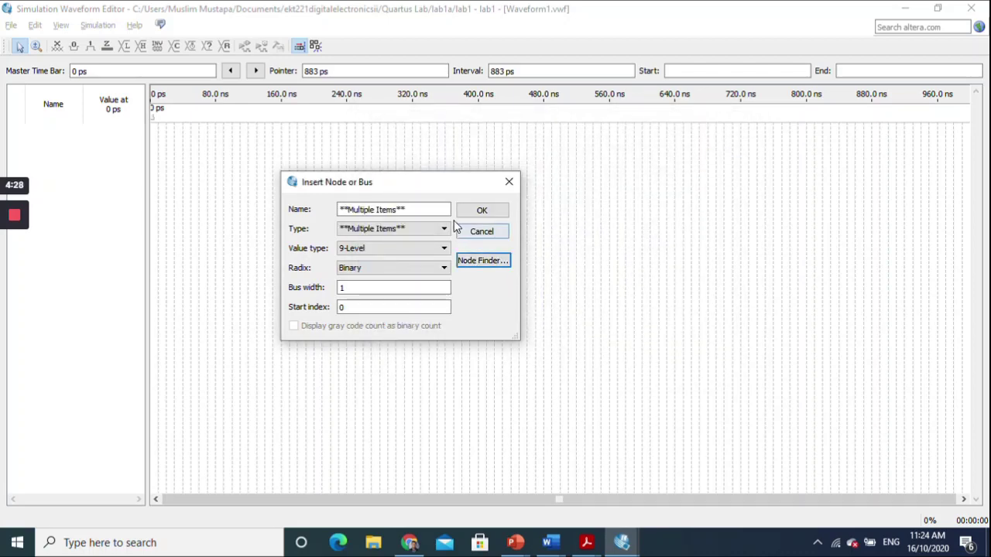
{"action": "left_click", "coordinate": [482, 212]}
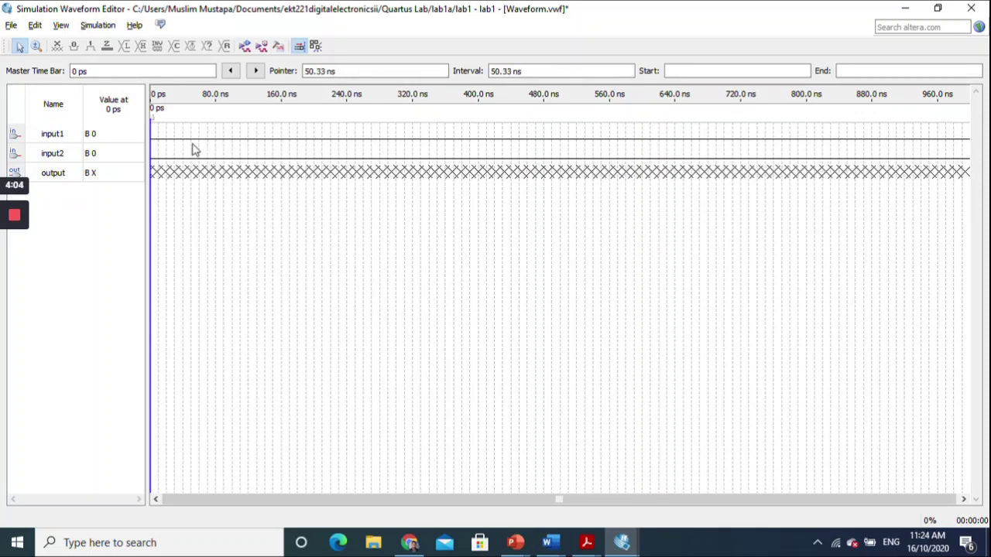
Step: Force input2 high from 50 ns to 70 ns in the waveform
{"action": "left_click_drag", "start_coordinate": [193, 153], "coordinate": [209, 152]}
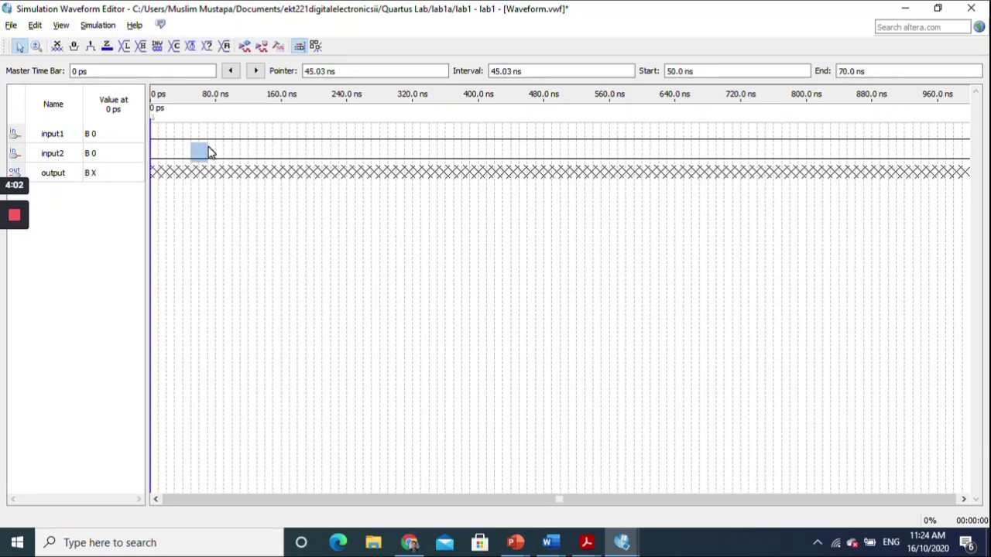
{"action": "left_click", "coordinate": [91, 47]}
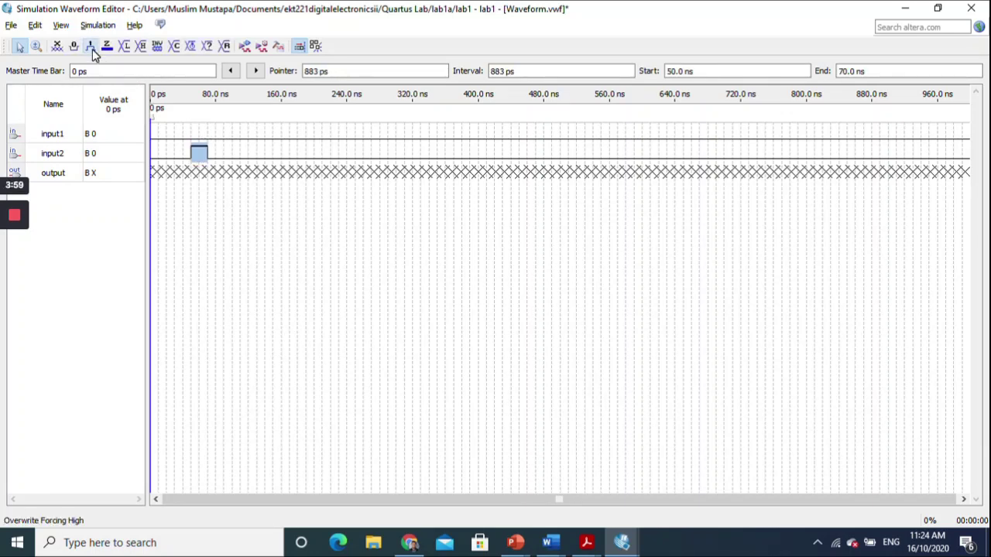
{"action": "left_click", "coordinate": [217, 146]}
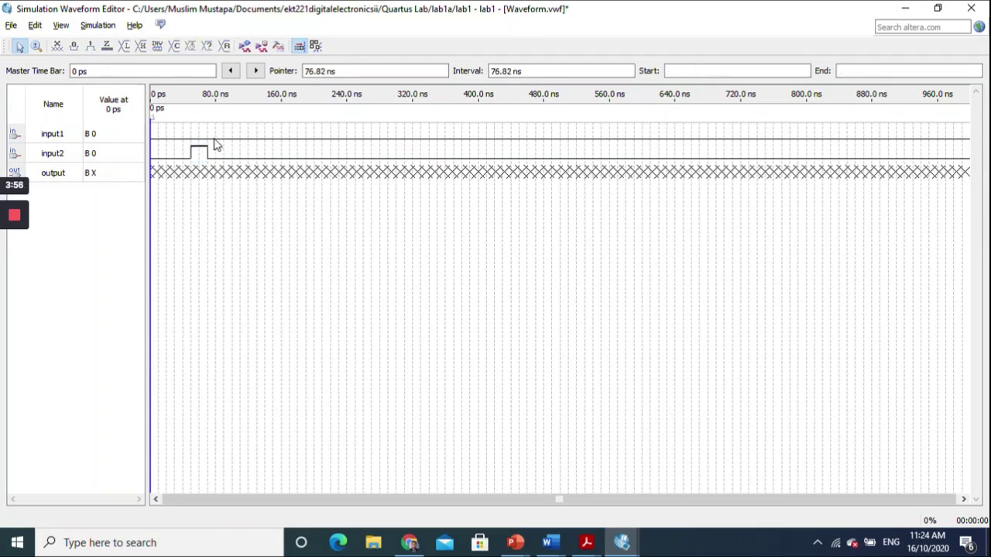
Step: Force input1 high from 70 ns to 110 ns and input2 high from 90 ns to 110 ns in the waveform
{"action": "left_click_drag", "start_coordinate": [211, 133], "coordinate": [226, 133]}
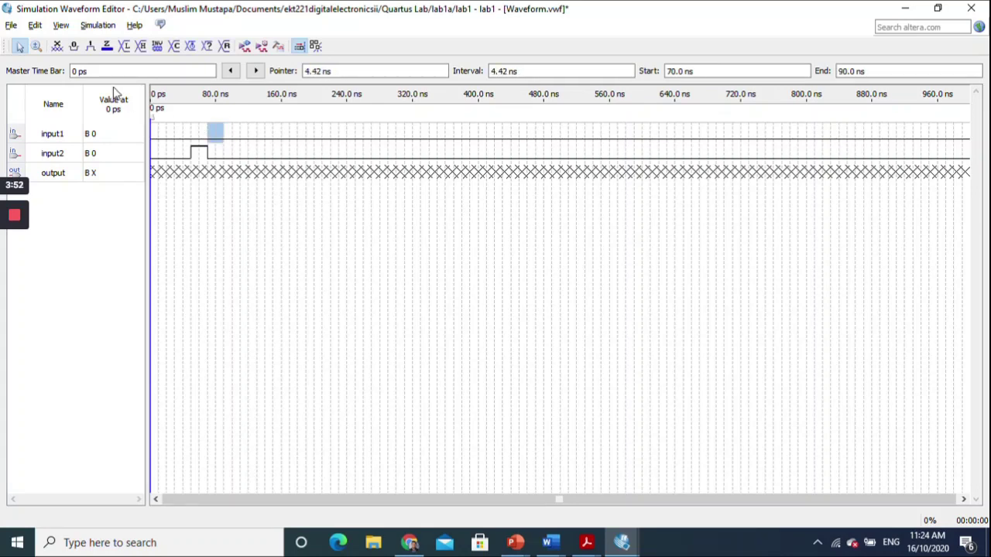
{"action": "left_click", "coordinate": [91, 47]}
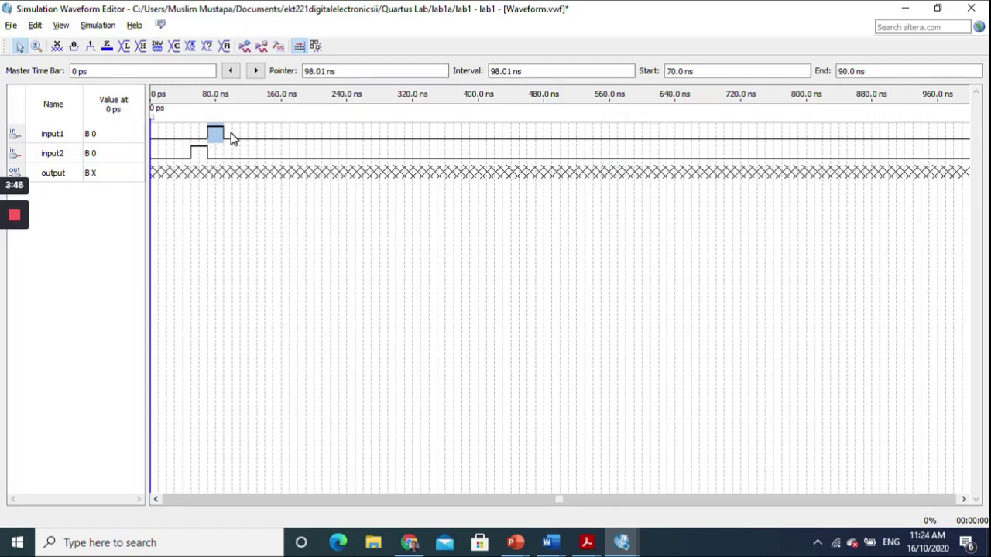
{"action": "left_click_drag", "start_coordinate": [231, 134], "coordinate": [243, 163]}
{"action": "left_click", "coordinate": [89, 46]}
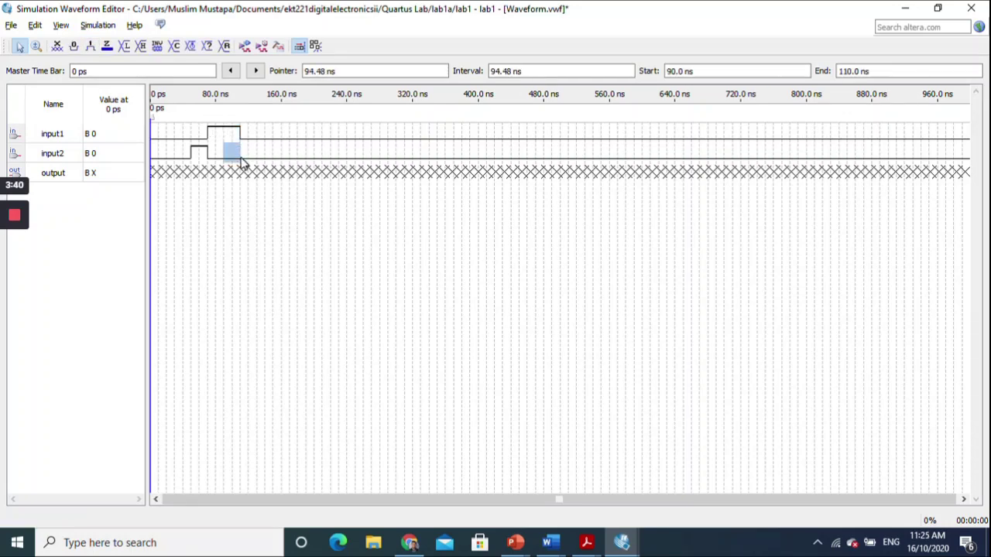
{"action": "left_click", "coordinate": [89, 45]}
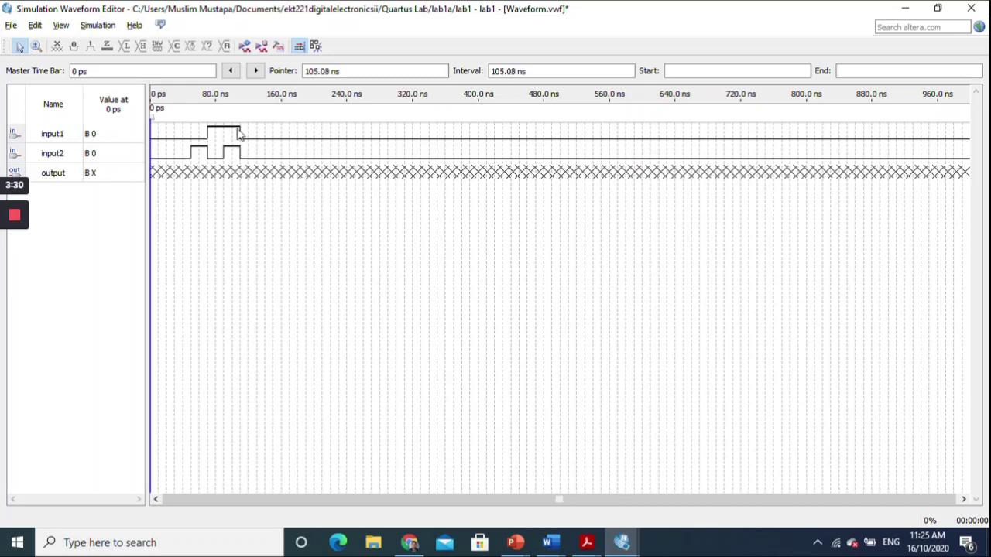
Step: Start a functional simulation, saving the waveform as Waveform in the lab1a folder and adding it to the current project
{"action": "left_click", "coordinate": [245, 50]}
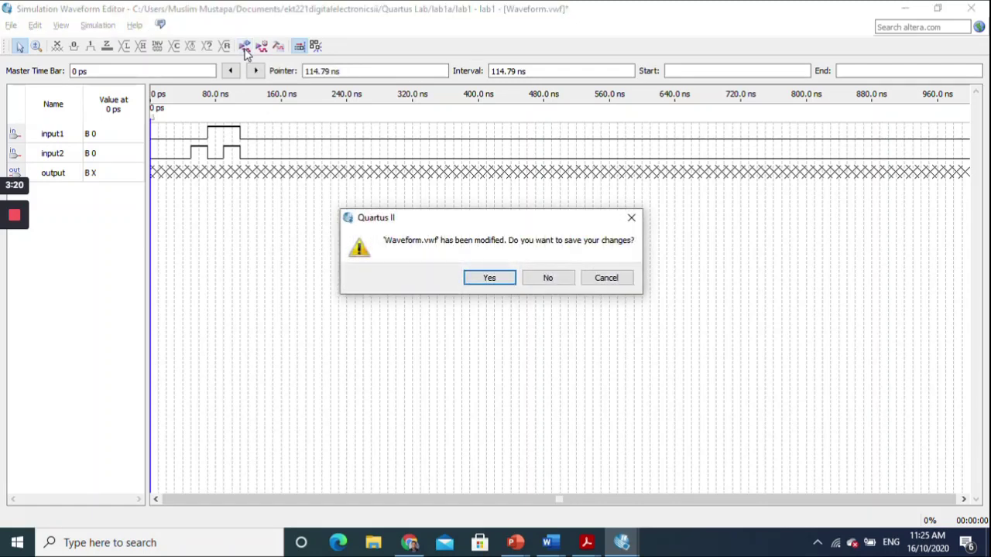
{"action": "left_click", "coordinate": [490, 280]}
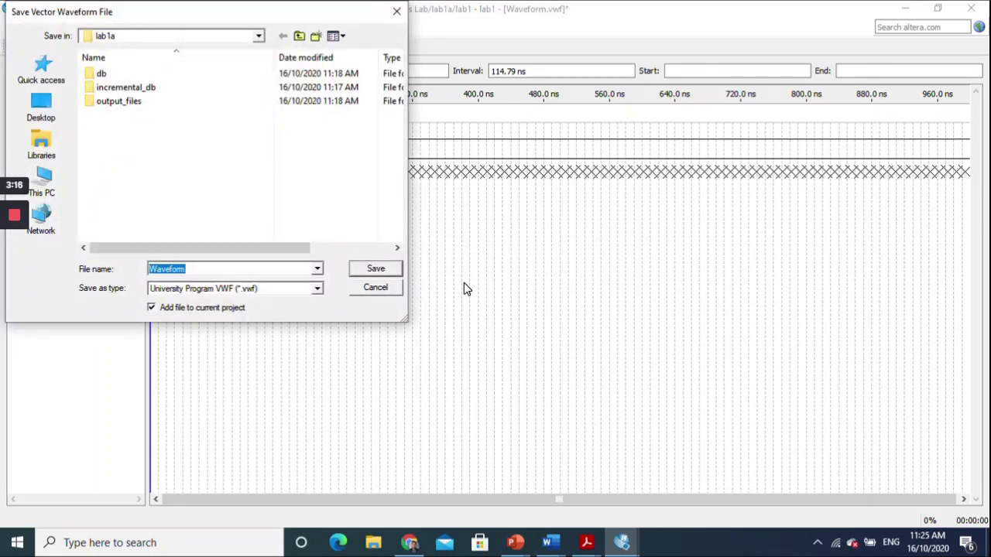
{"action": "left_click", "coordinate": [374, 268]}
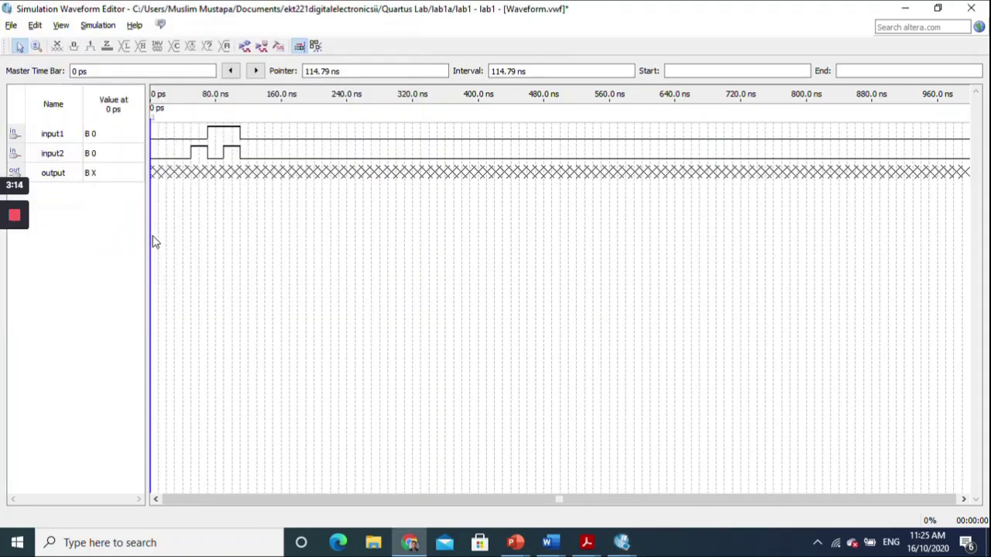
{"action": "mouse_move", "coordinate": [13, 249]}
{"action": "left_click", "coordinate": [14, 277]}
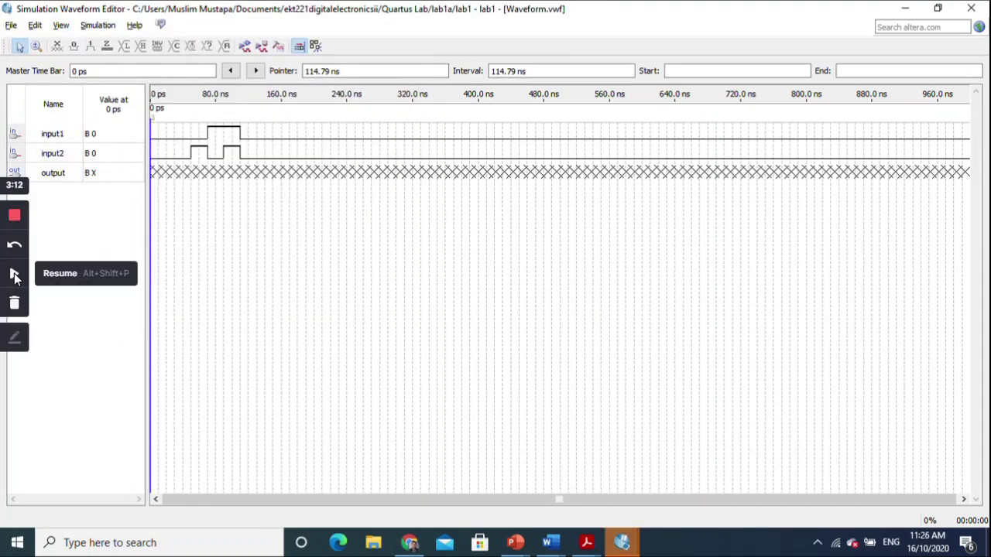
{"action": "left_click", "coordinate": [14, 277]}
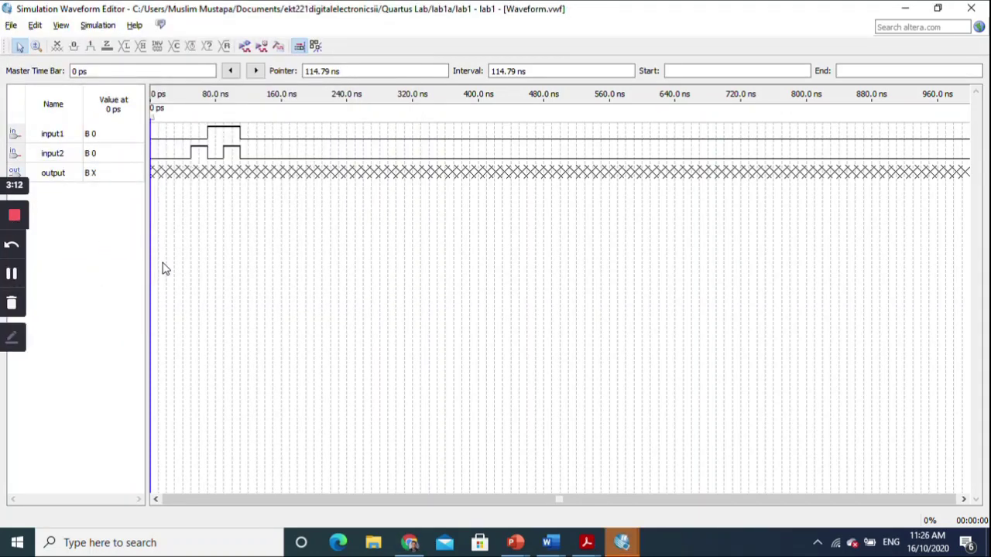
Step: Try running the functional simulation again with ModelSim, and close both Simulation Flow windows
{"action": "left_click", "coordinate": [246, 47]}
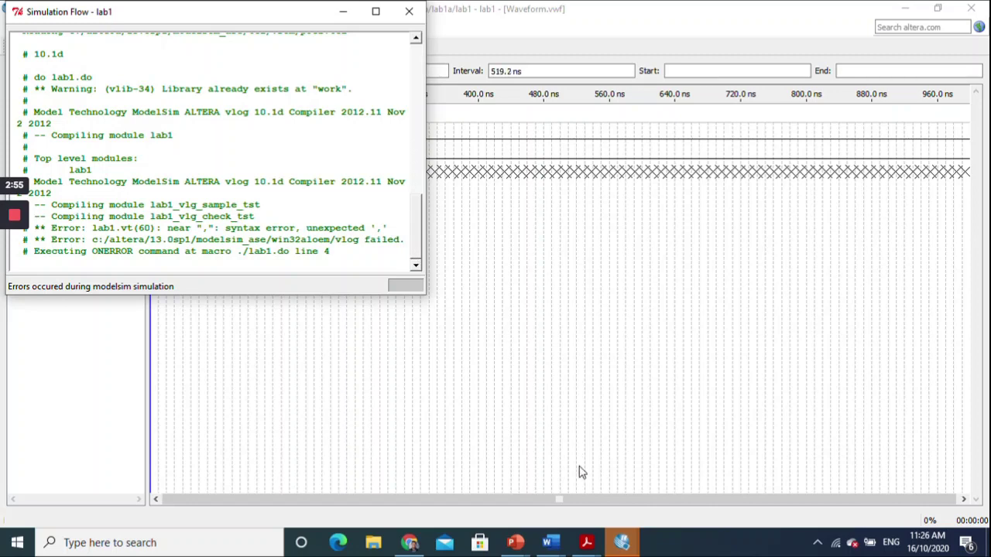
{"action": "mouse_move", "coordinate": [625, 546]}
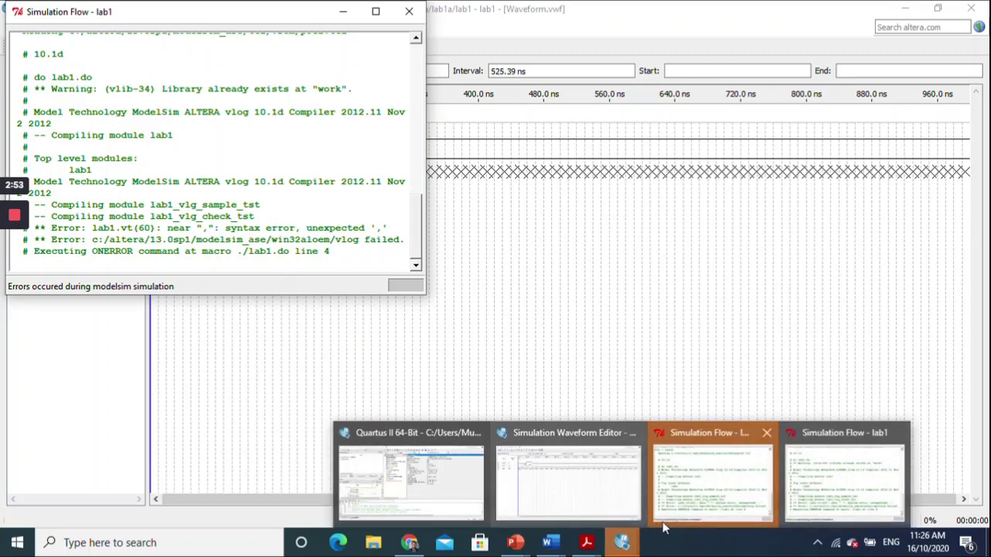
{"action": "left_click", "coordinate": [767, 433]}
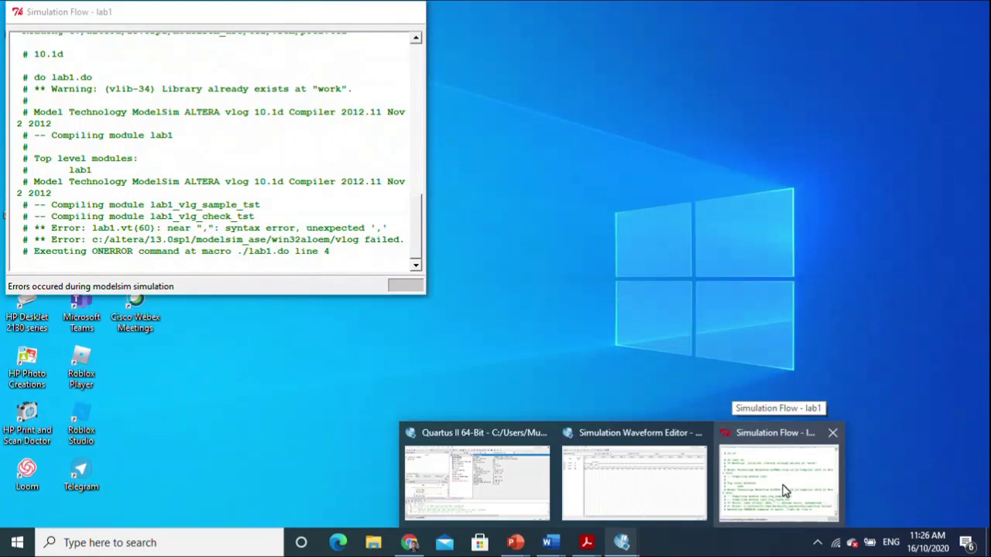
{"action": "left_click", "coordinate": [833, 433]}
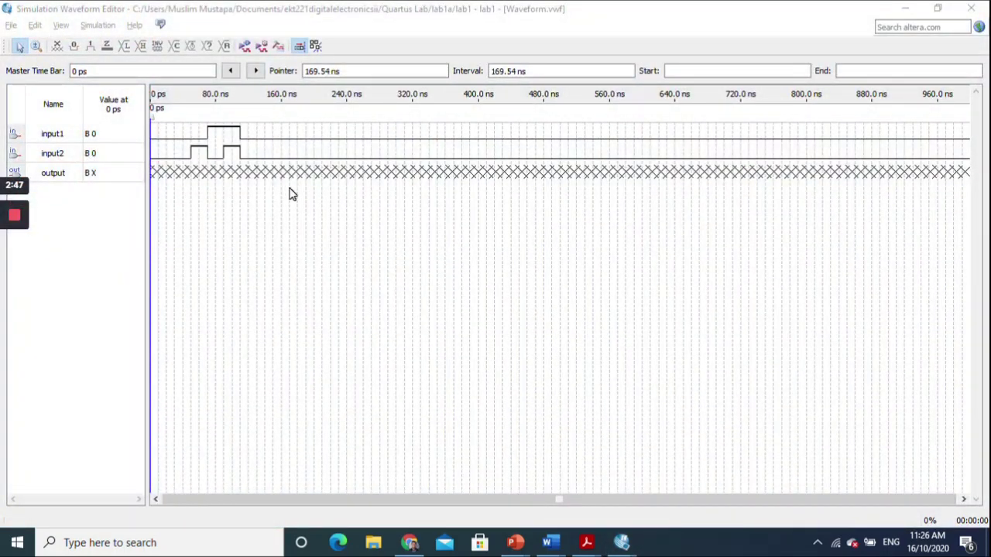
Step: Change the simulator in the simulation options to Quartus II Simulator and acknowledge the academic-use notice
{"action": "left_click", "coordinate": [198, 13]}
{"action": "left_click", "coordinate": [98, 28]}
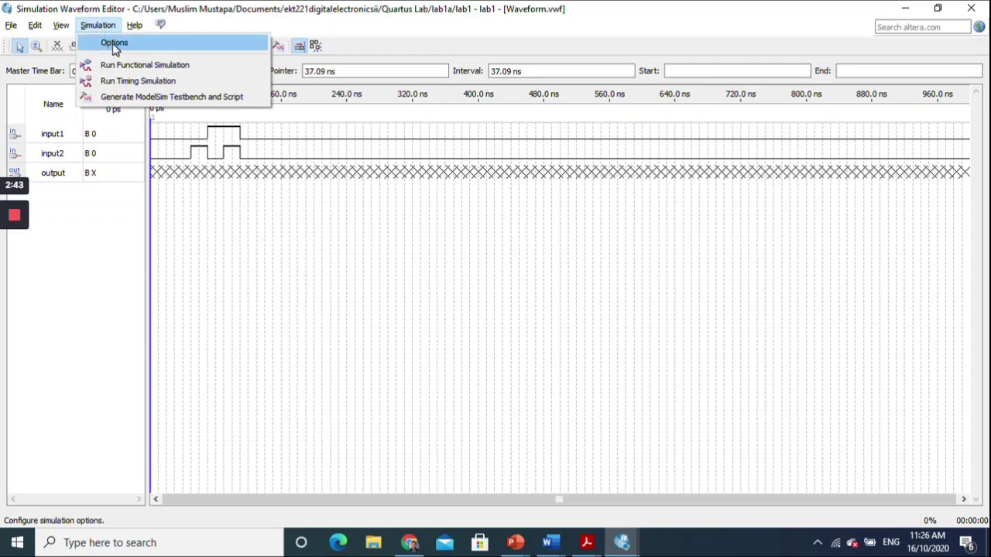
{"action": "left_click", "coordinate": [114, 43]}
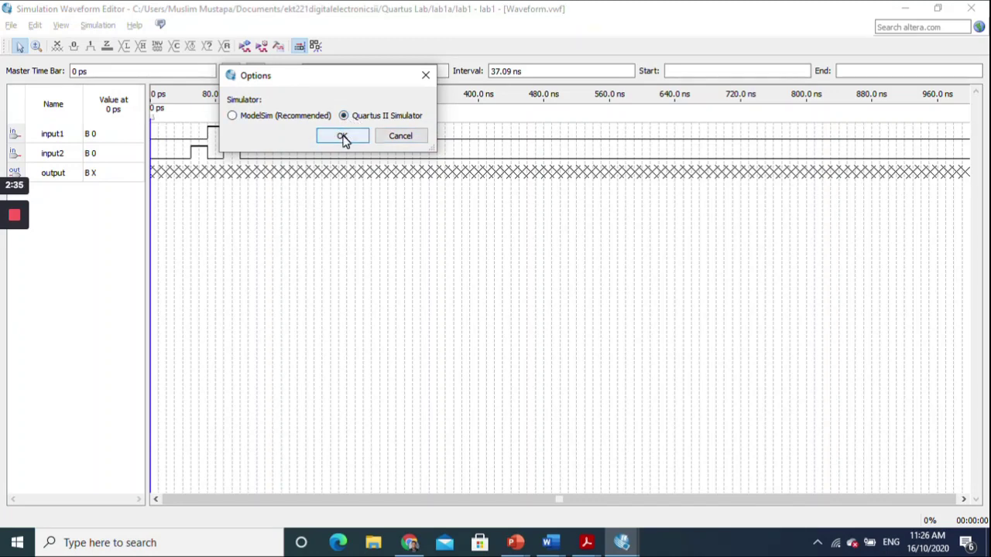
{"action": "left_click", "coordinate": [343, 137]}
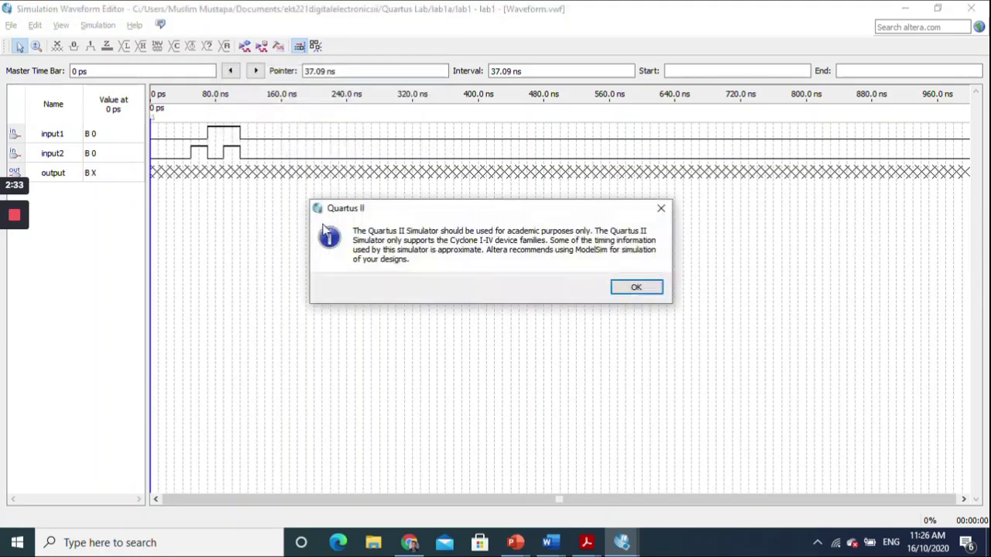
{"action": "left_click", "coordinate": [636, 292]}
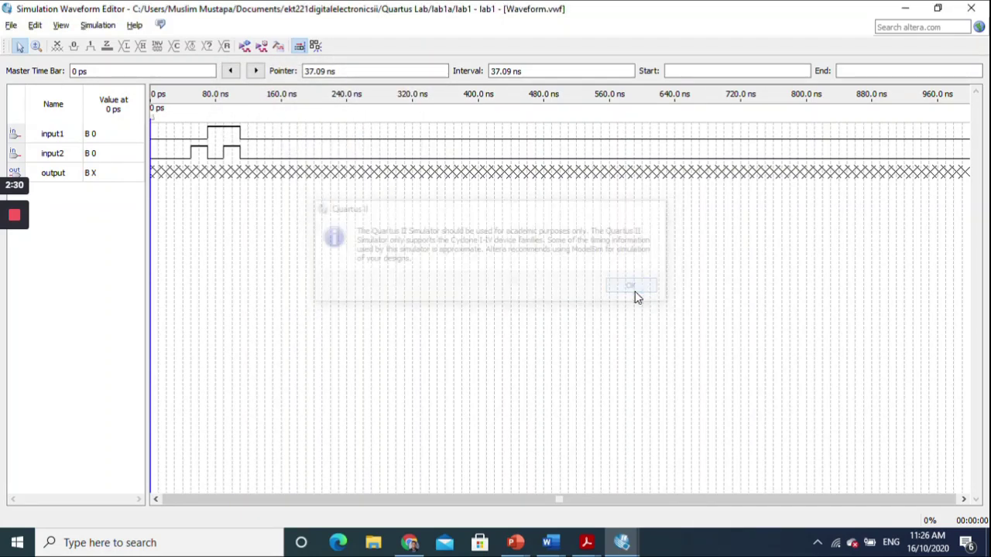
Step: Run the functional simulation of Waveform.vwf and maximize the resulting waveform window
{"action": "left_click", "coordinate": [244, 48]}
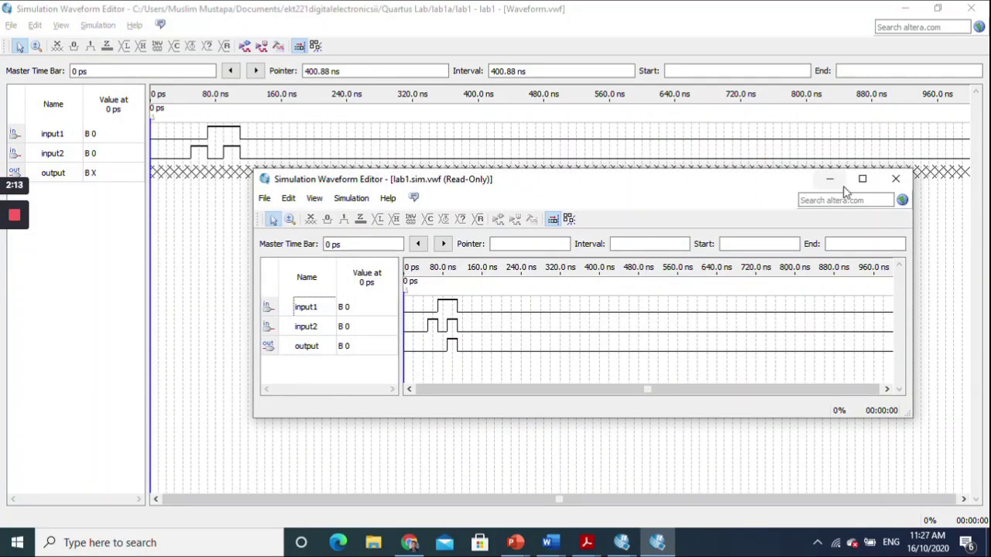
{"action": "left_click", "coordinate": [862, 178]}
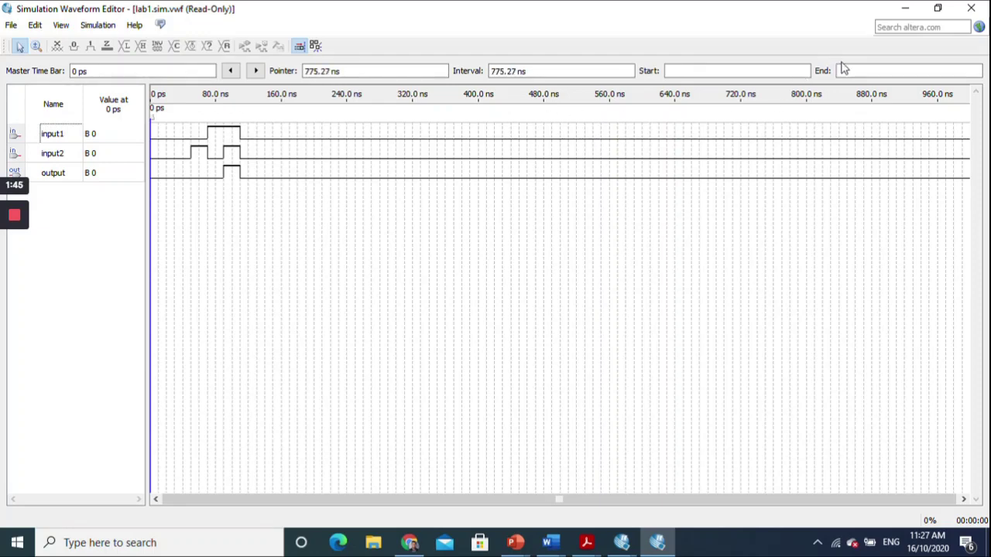
Step: Minimize both waveform editor windows and bring up the lab1.bdf schematic
{"action": "left_click", "coordinate": [905, 11]}
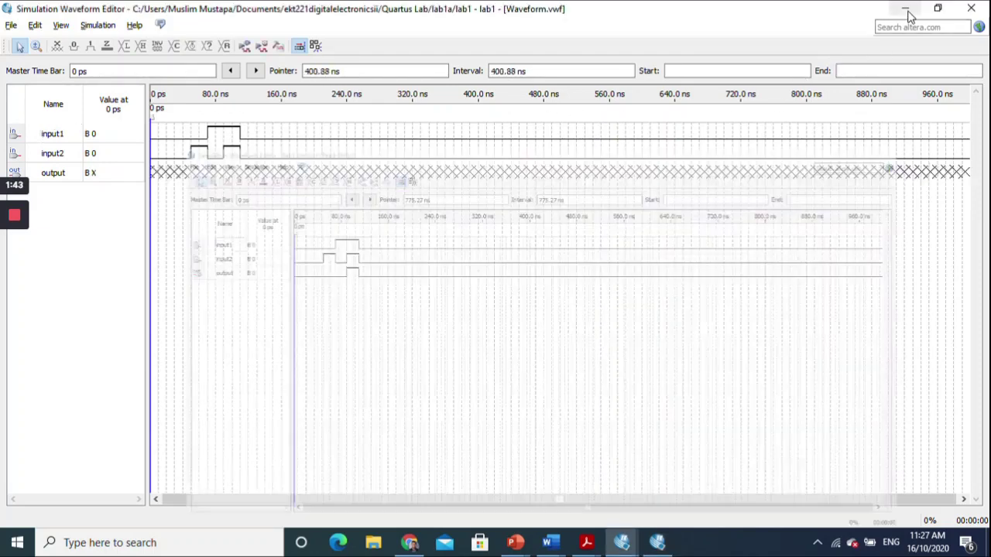
{"action": "left_click", "coordinate": [906, 11]}
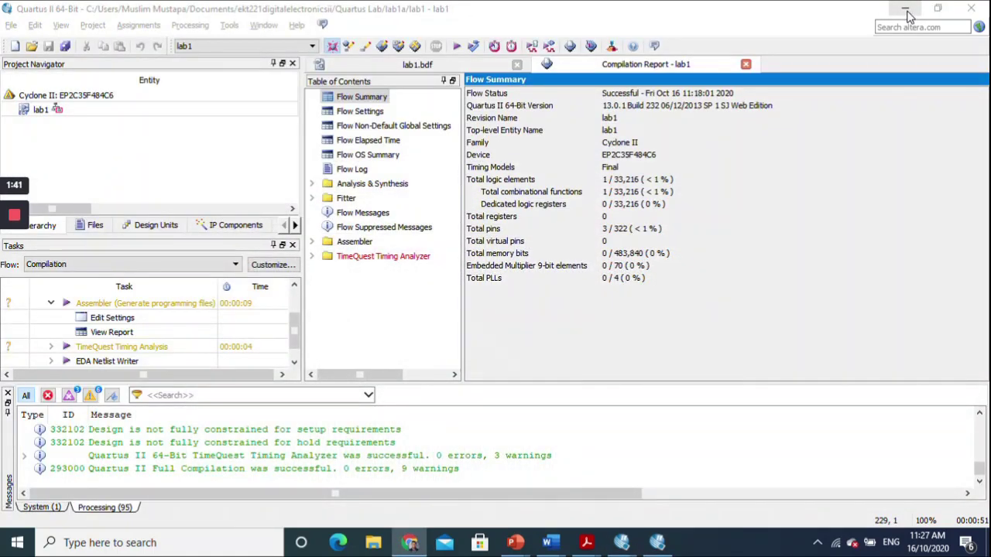
{"action": "left_click", "coordinate": [431, 67]}
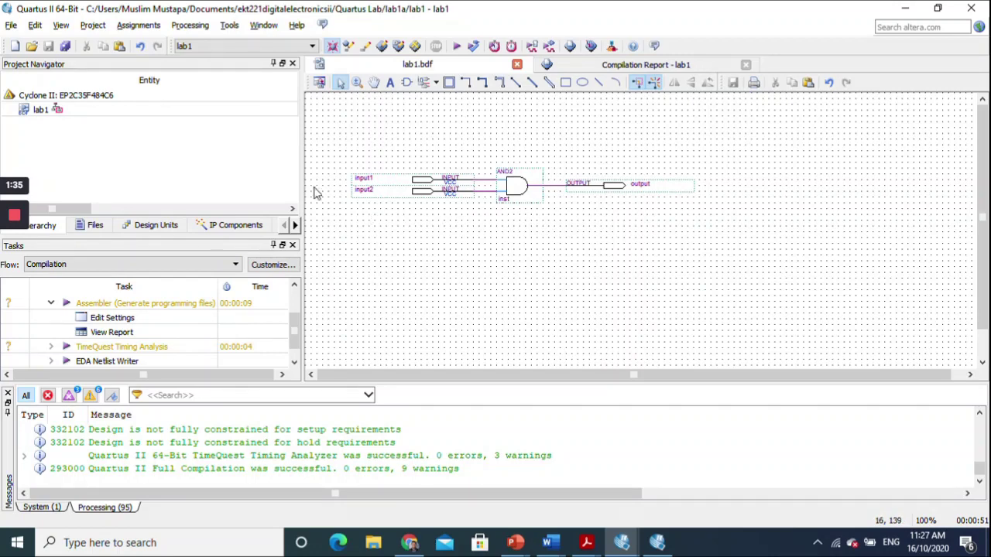
Step: Create a symbol file from the lab1.bdf schematic and save it as andgate in the lab1a folder
{"action": "left_click", "coordinate": [10, 25]}
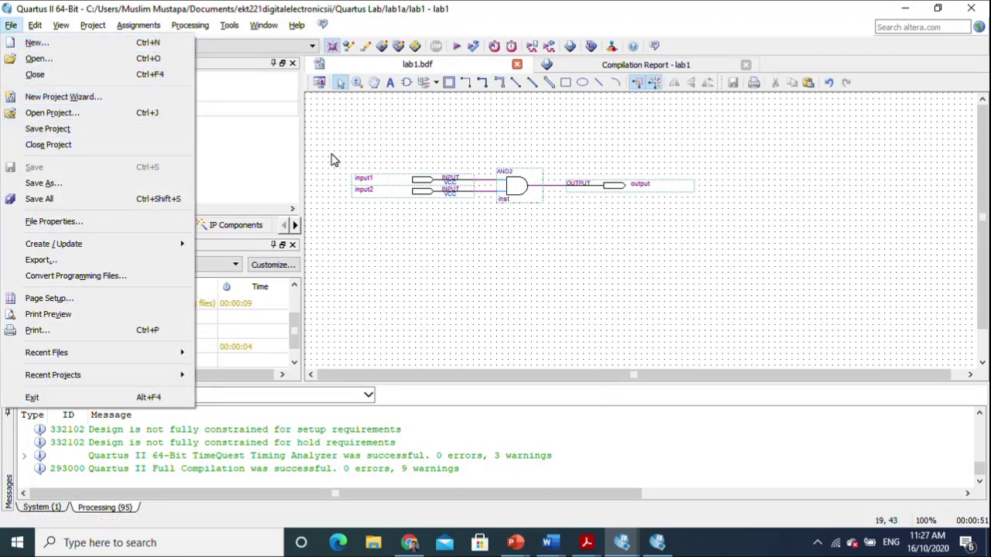
{"action": "left_click", "coordinate": [511, 272]}
{"action": "left_click", "coordinate": [11, 25]}
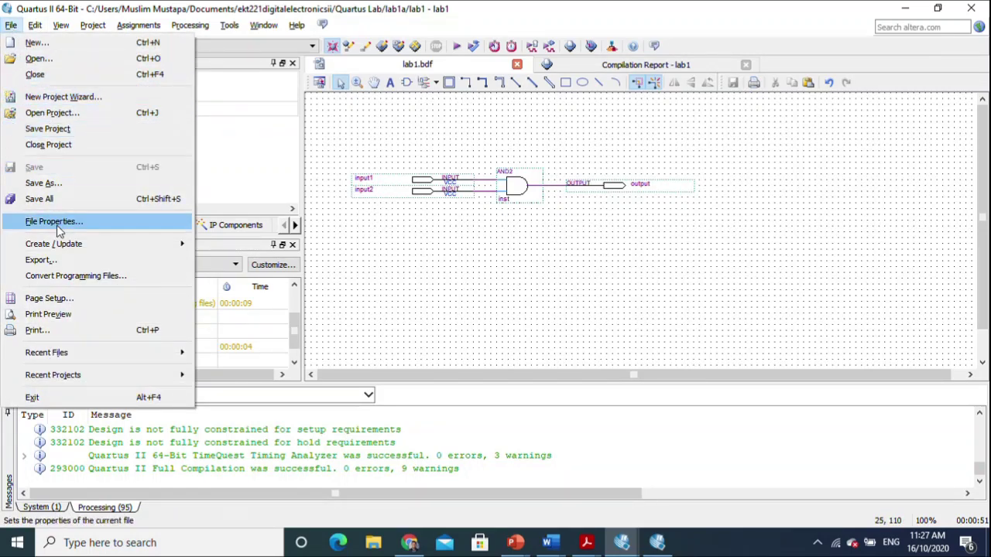
{"action": "mouse_move", "coordinate": [74, 248]}
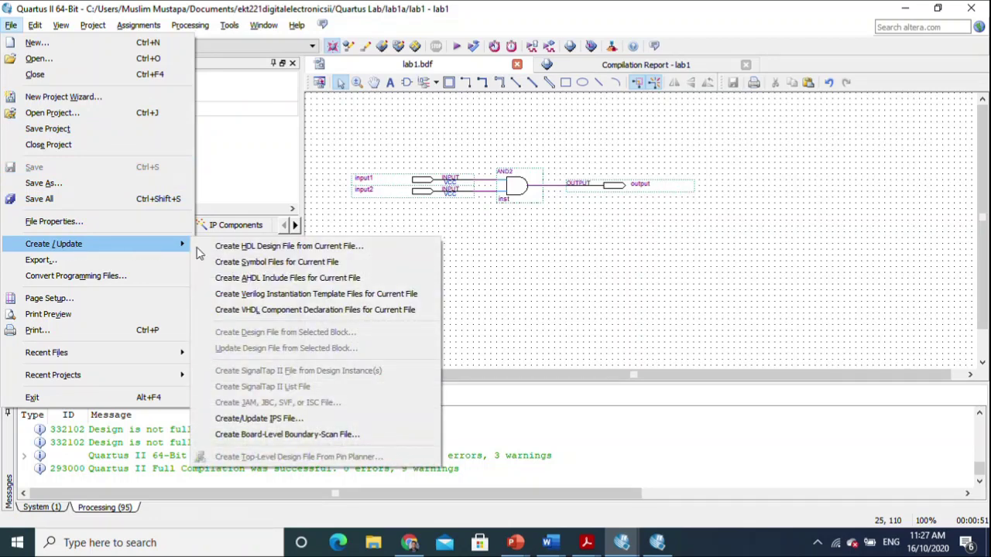
{"action": "left_click", "coordinate": [276, 264]}
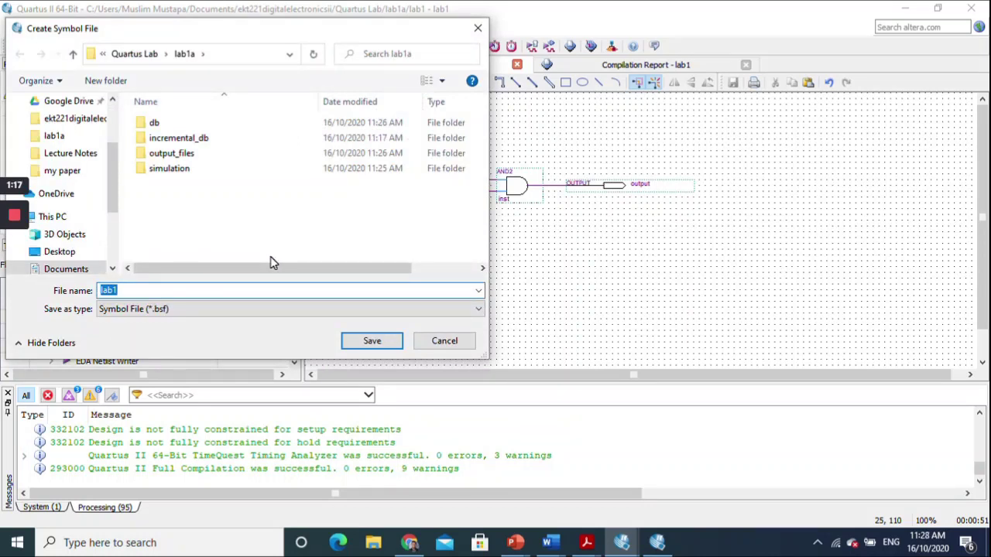
{"action": "type", "text": "andgate"}
{"action": "left_click", "coordinate": [346, 341]}
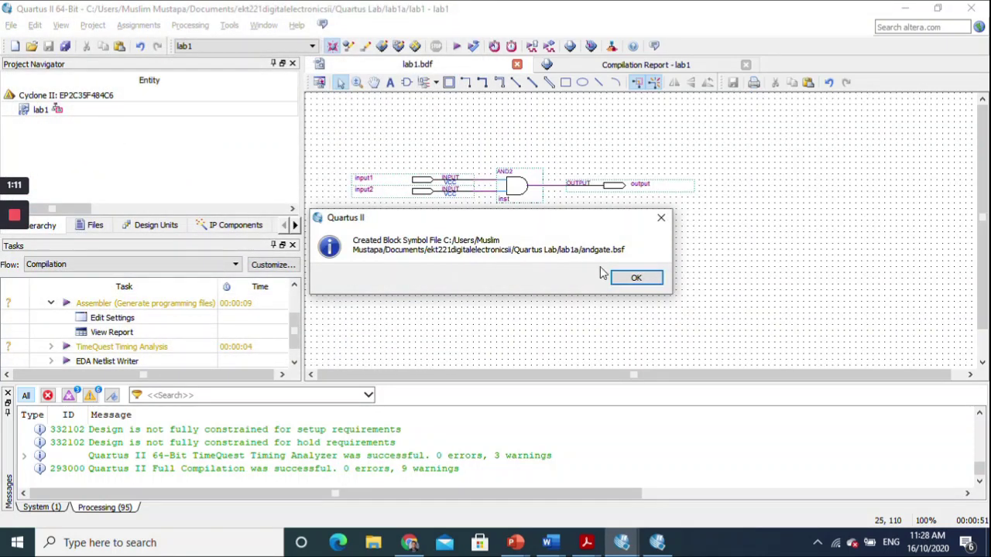
{"action": "left_click", "coordinate": [633, 280]}
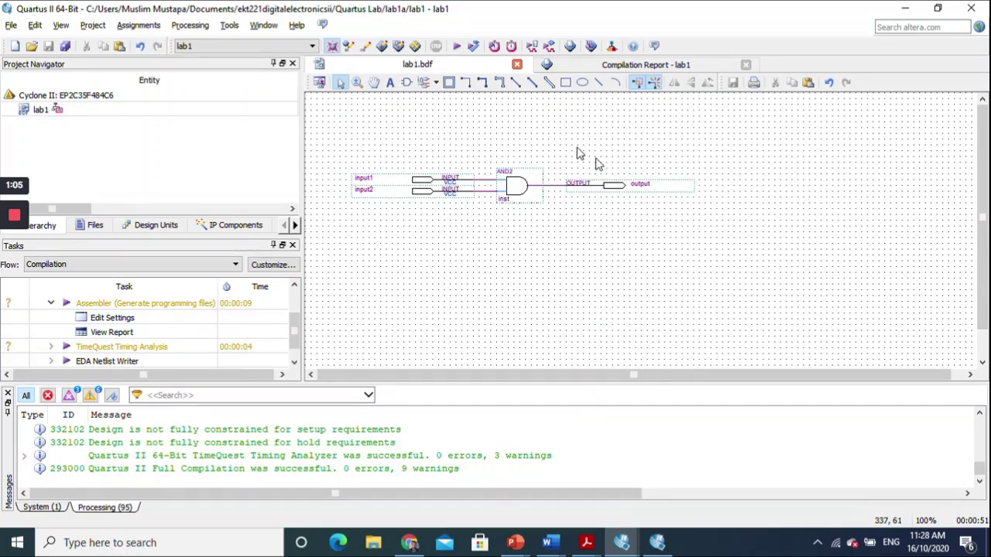
Step: Insert the andgate symbol from the Project library once, in the empty area below the schematic's output pin
{"action": "left_click", "coordinate": [438, 85]}
{"action": "left_click", "coordinate": [406, 86]}
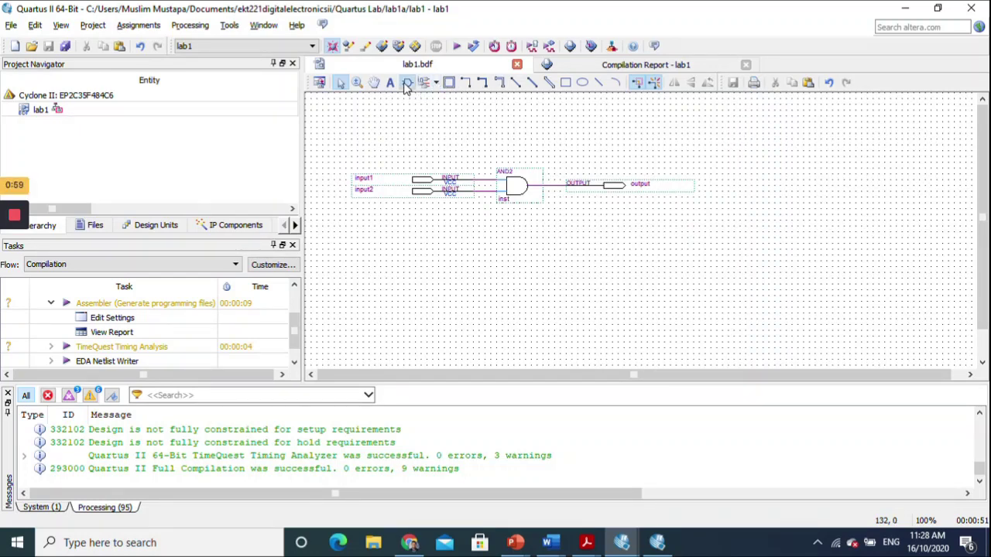
{"action": "left_click", "coordinate": [406, 87]}
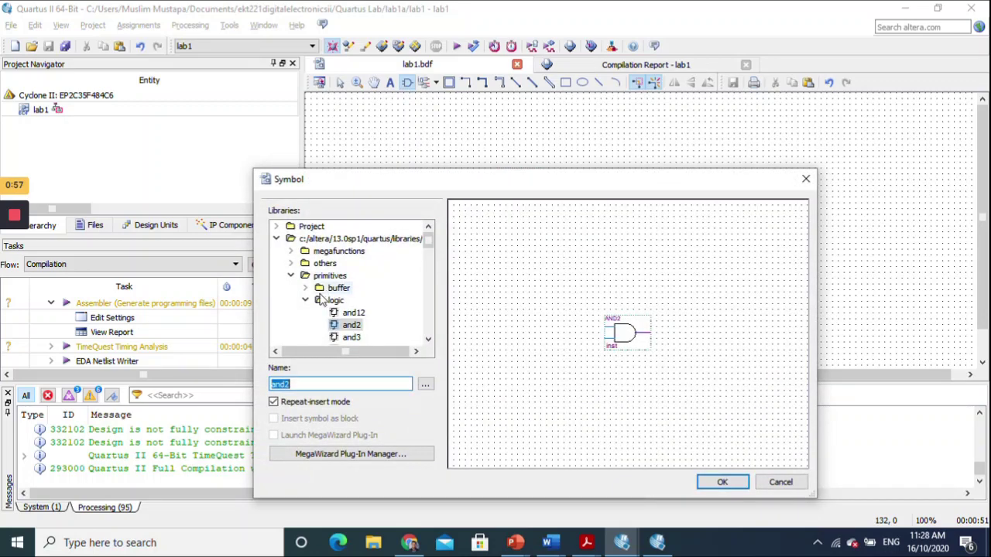
{"action": "left_click", "coordinate": [291, 276]}
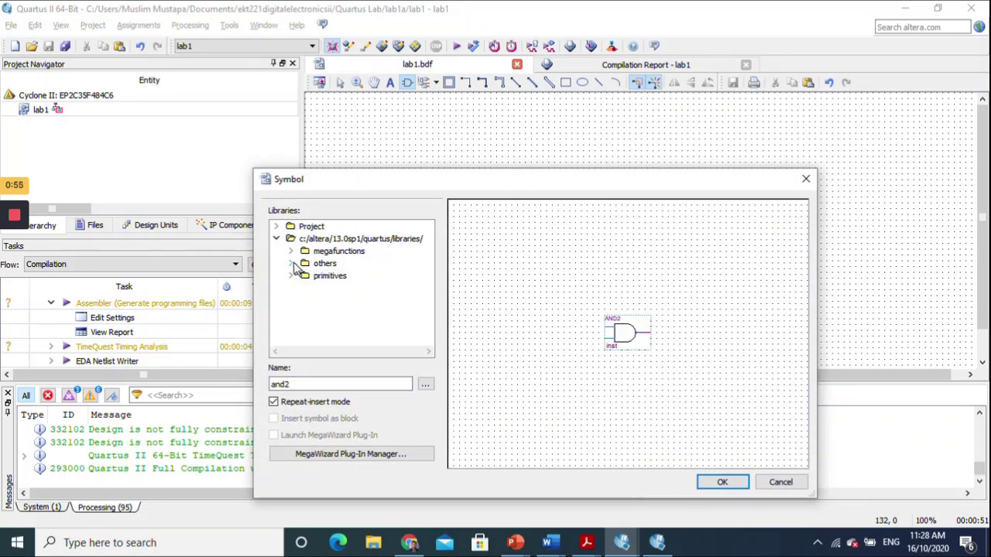
{"action": "left_click", "coordinate": [291, 263]}
{"action": "left_click", "coordinate": [291, 263]}
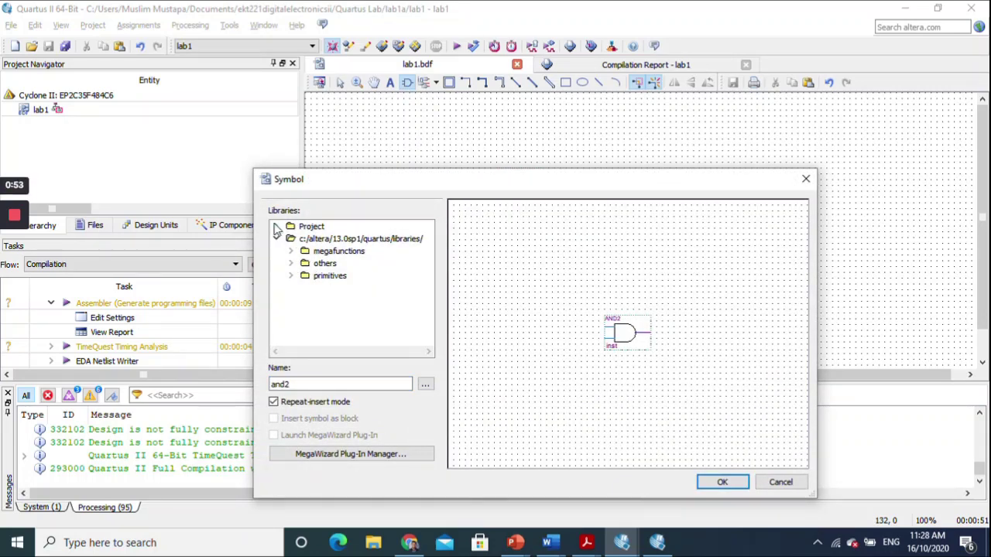
{"action": "left_click", "coordinate": [277, 226]}
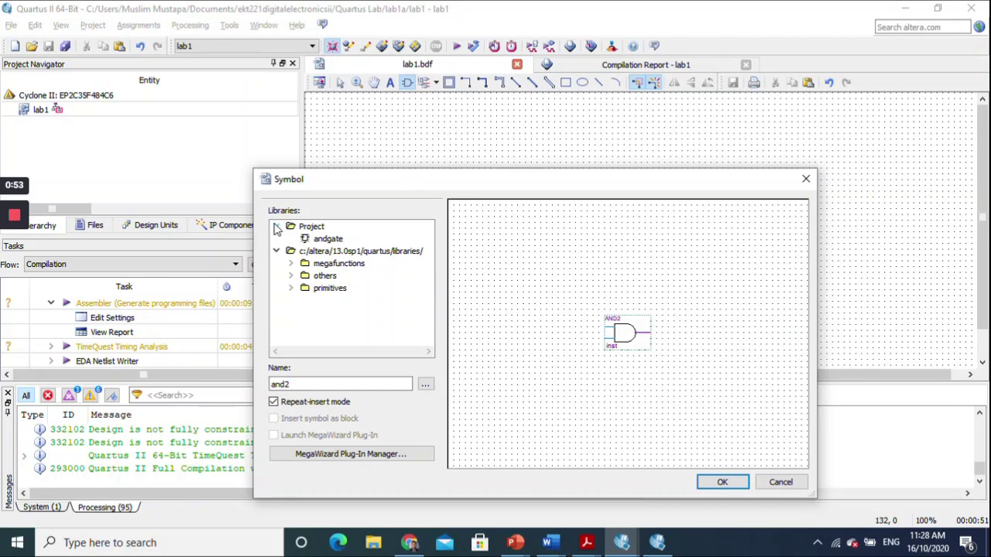
{"action": "left_click", "coordinate": [325, 239]}
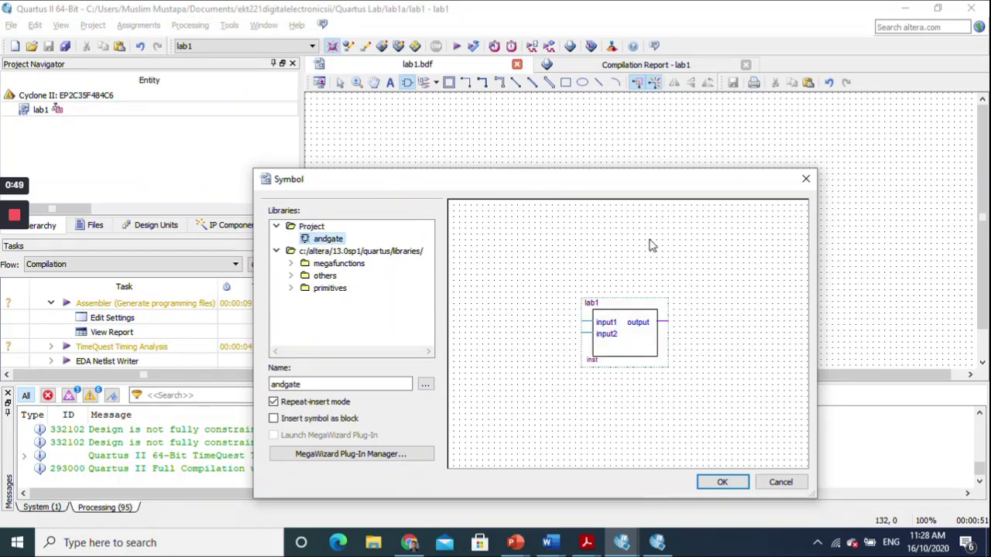
{"action": "left_click", "coordinate": [720, 482]}
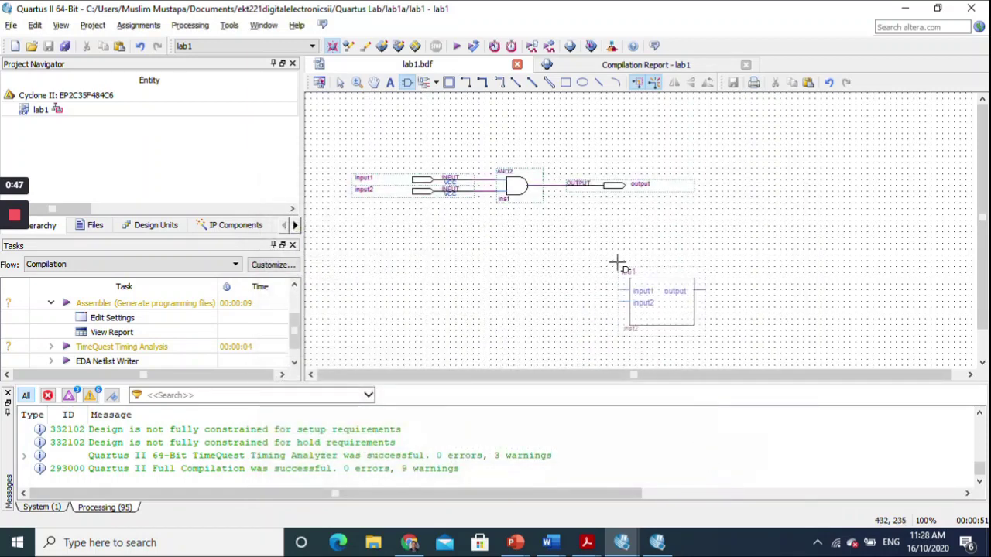
{"action": "left_click", "coordinate": [608, 240]}
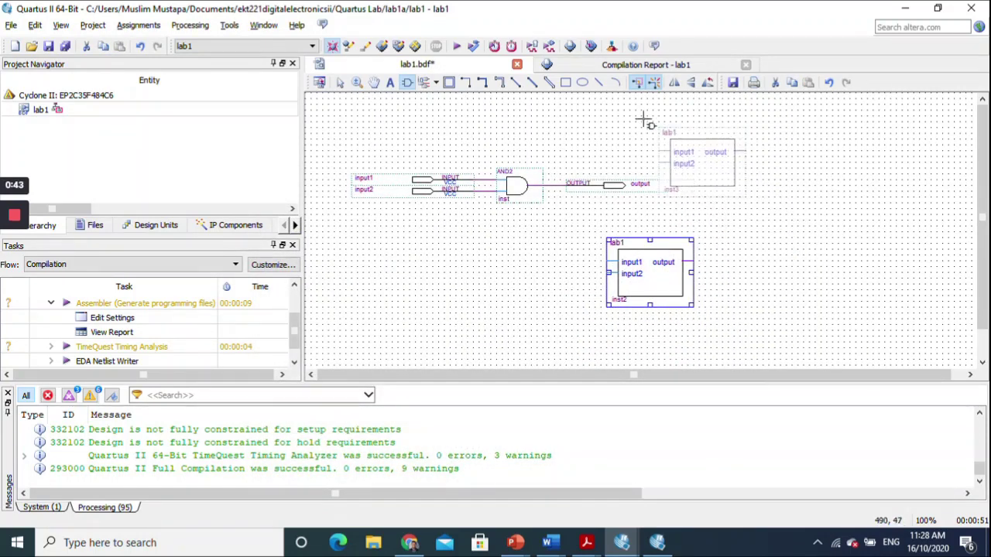
{"action": "left_click", "coordinate": [342, 84]}
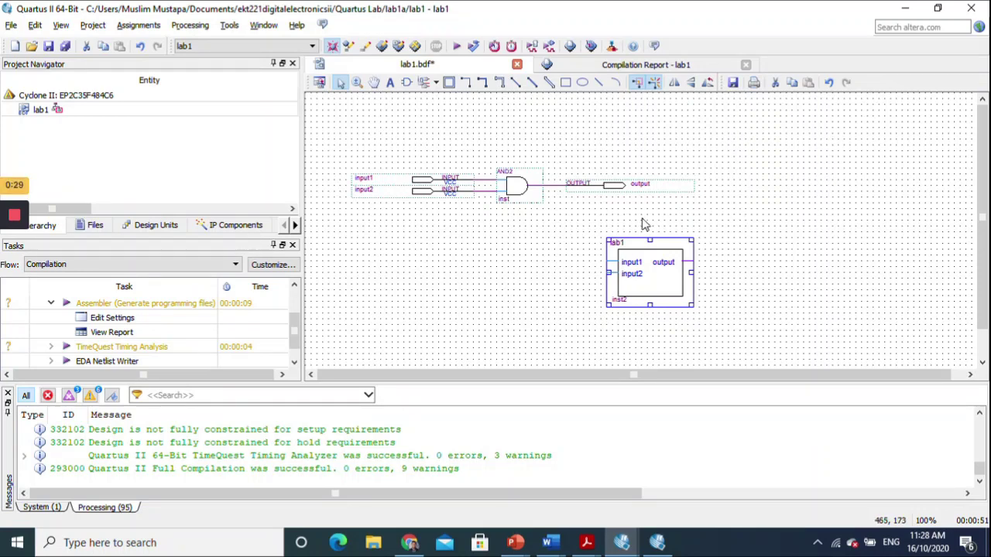
{"action": "mouse_move", "coordinate": [13, 216]}
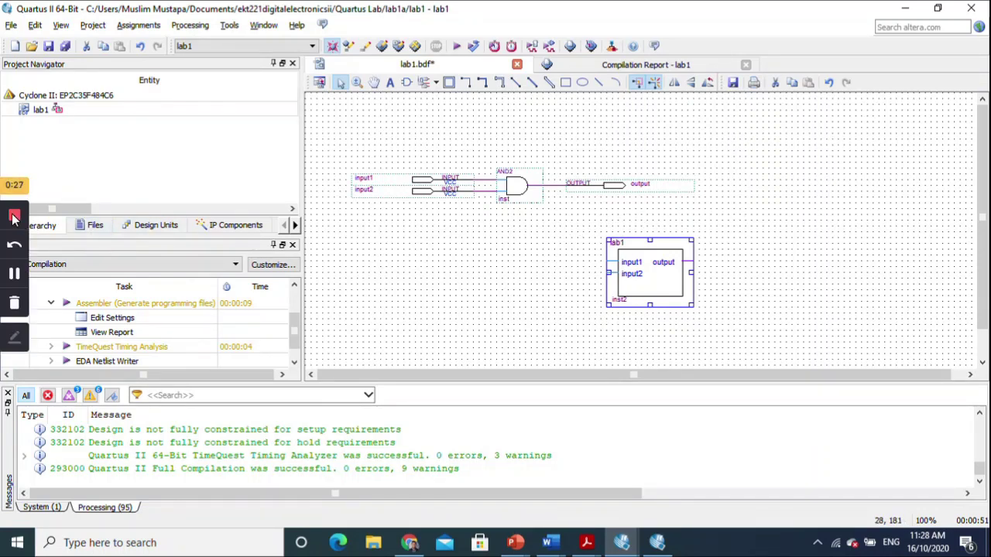